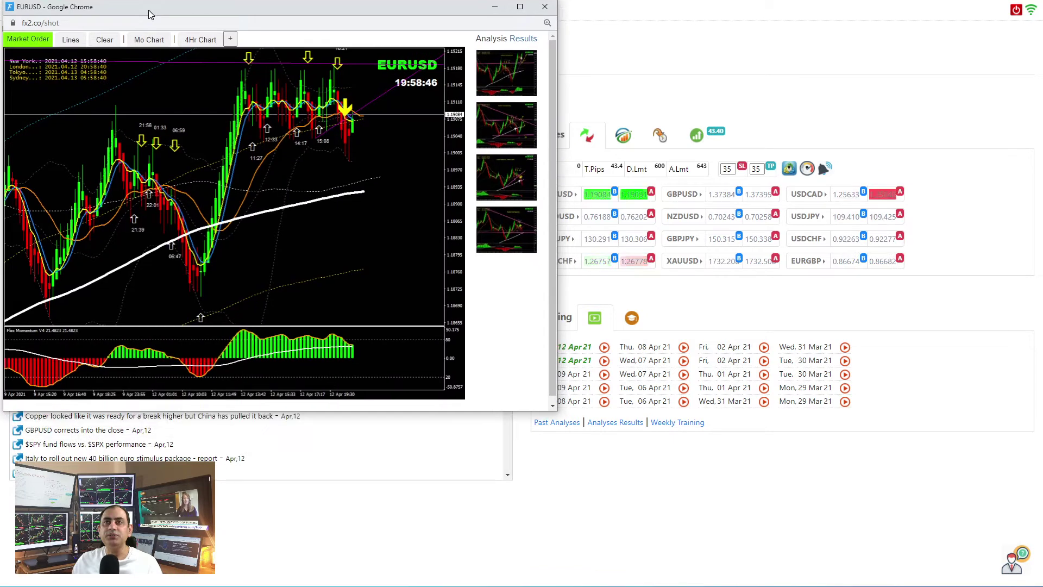
Show EURUSD on an enlarged 4-hour chart with line drawing on, then open its past analysis review
left_click(201, 40)
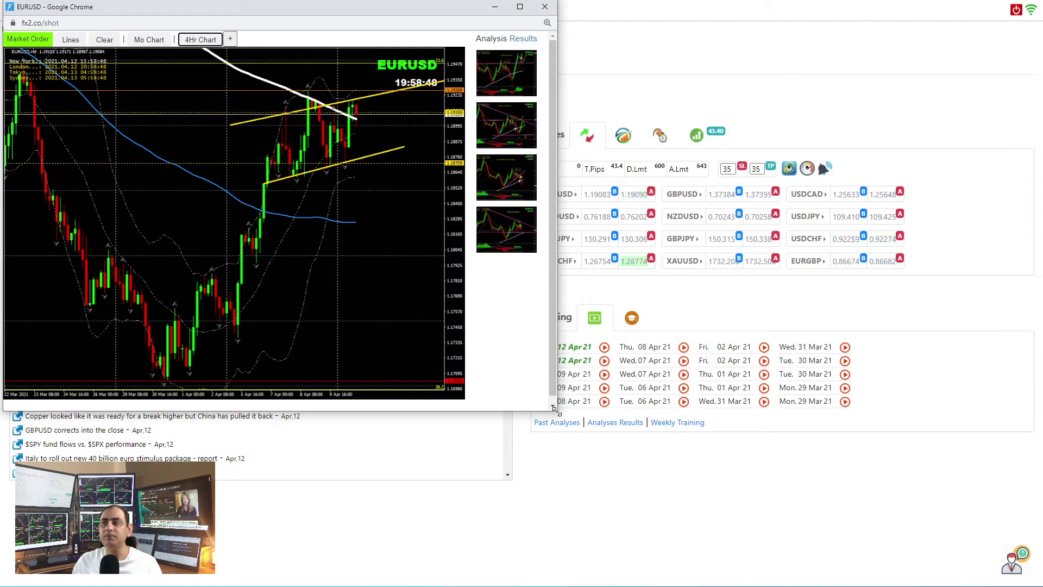
left_click_drag(556, 409, 669, 487)
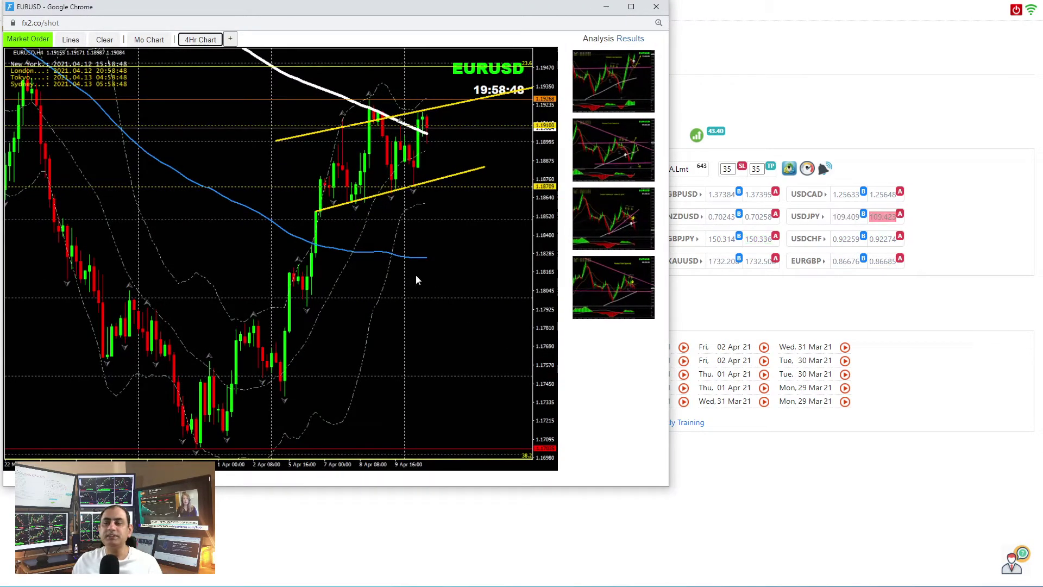
left_click(71, 40)
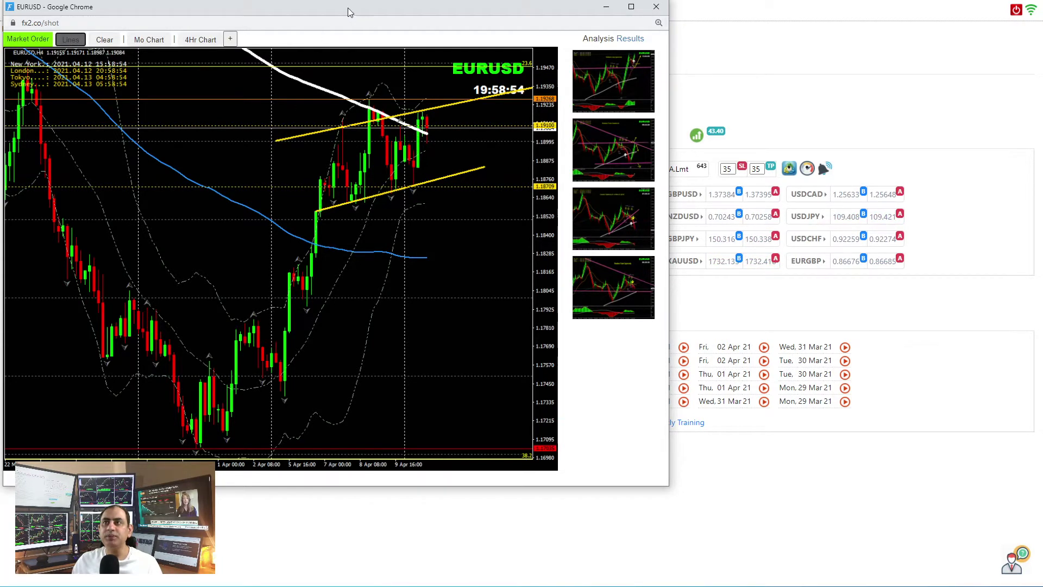
left_click_drag(349, 12, 188, 10)
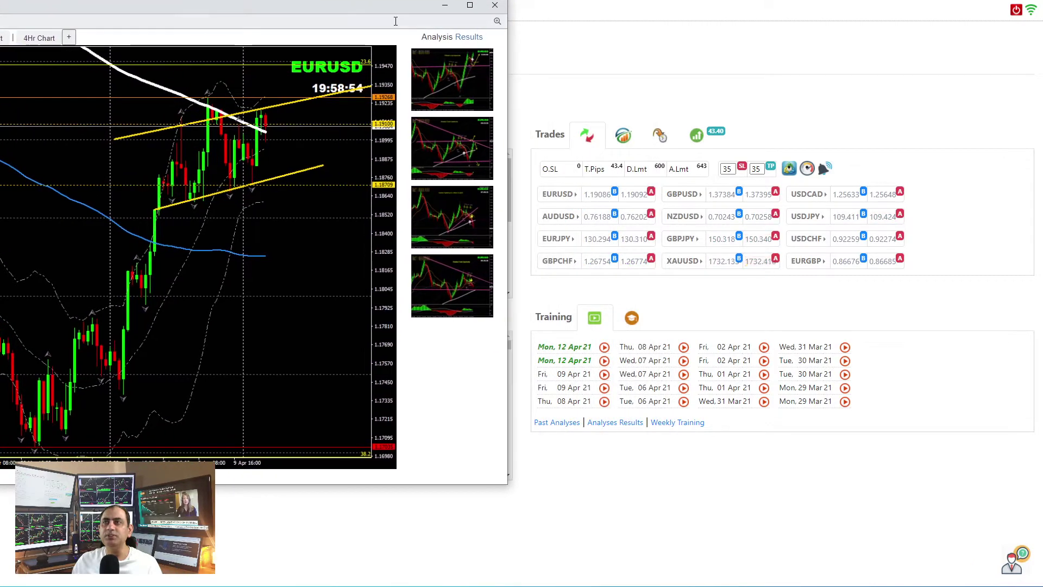
left_click(440, 37)
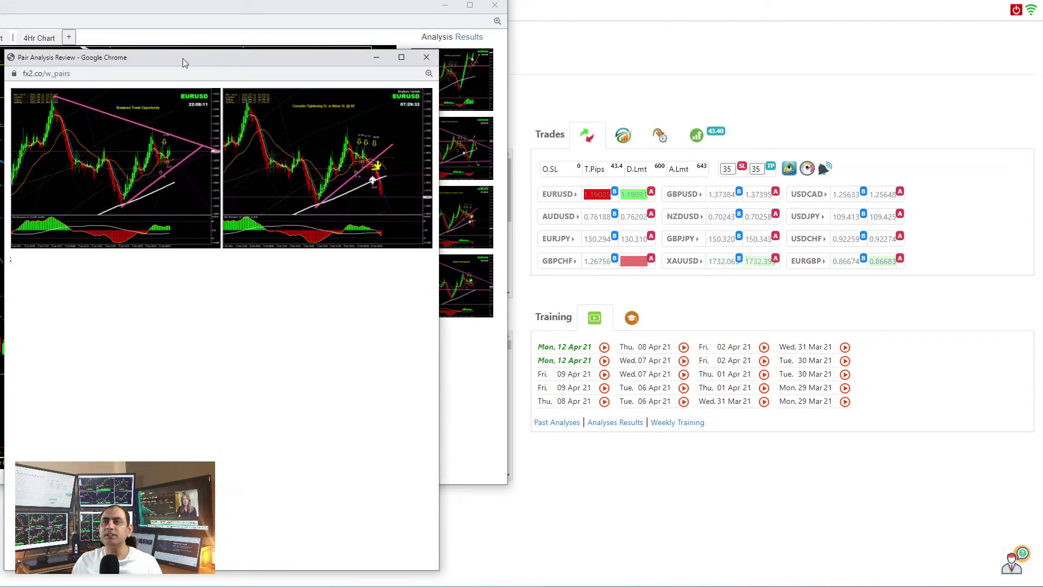
Move and widen the EURUSD Pair Analysis Review to study its two charts, then close it
left_click_drag(182, 57, 498, 11)
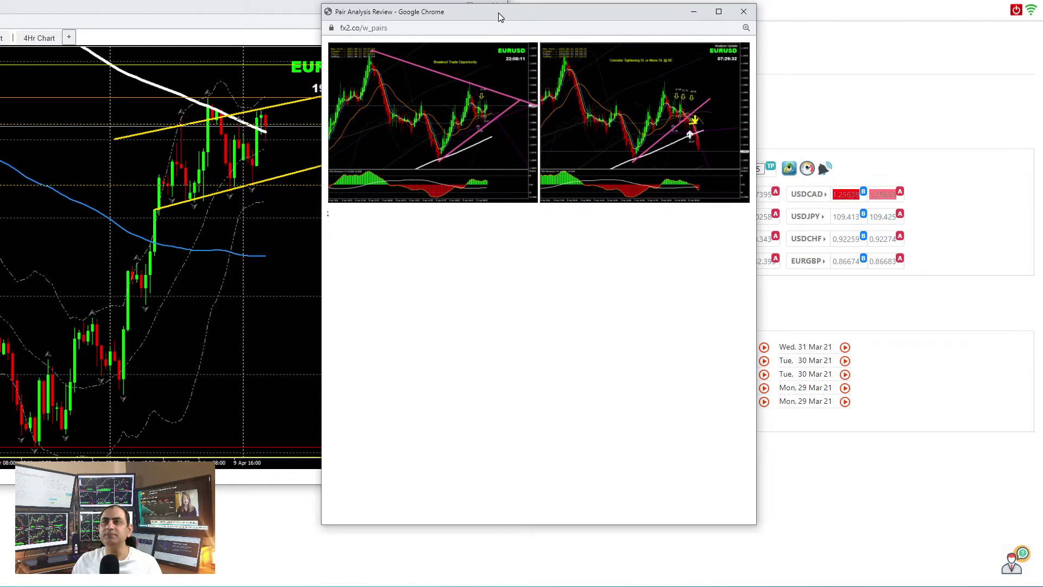
left_click_drag(756, 260, 1011, 263)
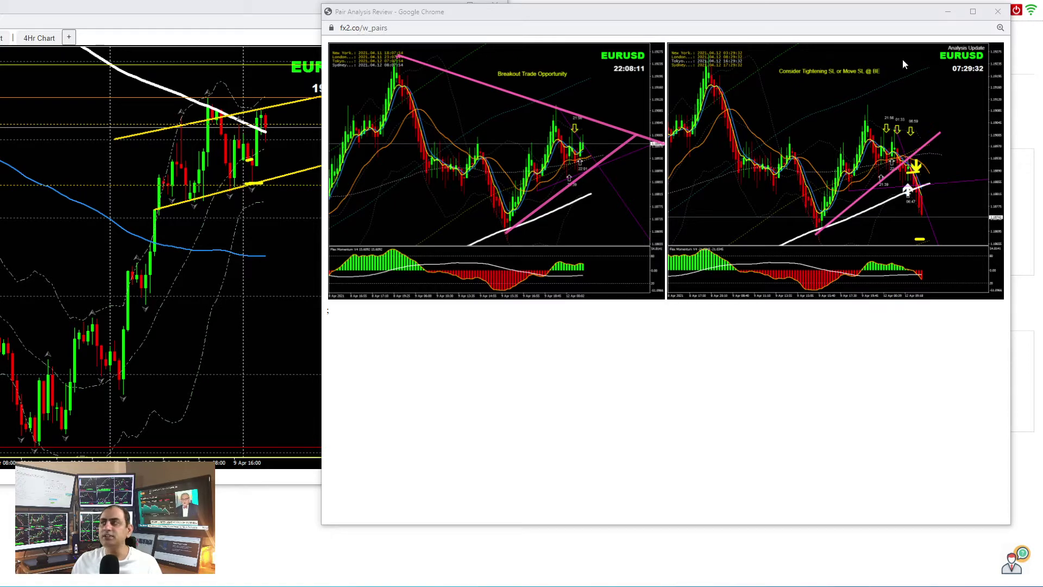
left_click(998, 11)
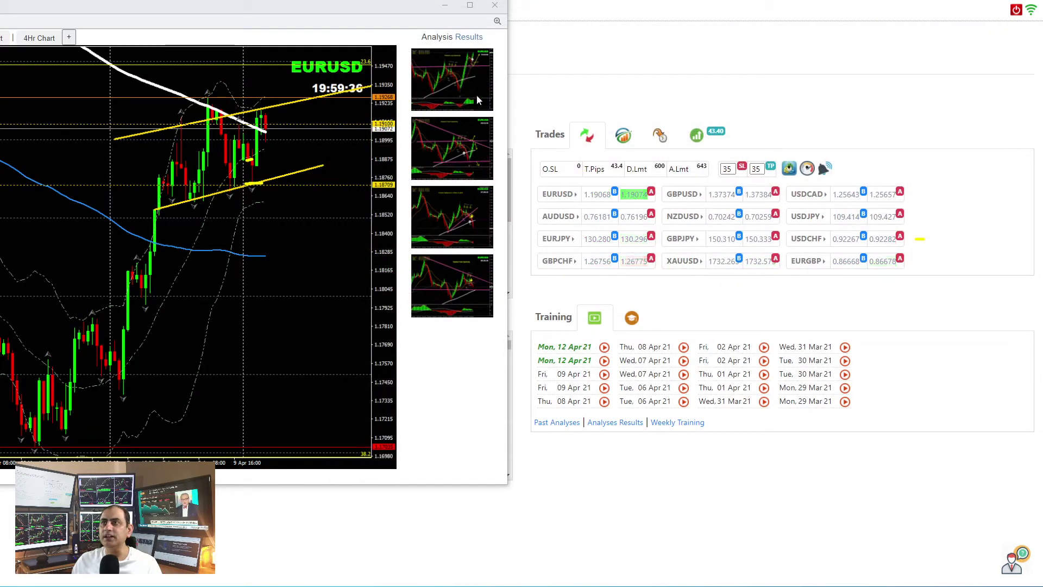
On the EURUSD short-term momentum chart, draw horizontal lines at the recent lows and near the top
left_click(478, 77)
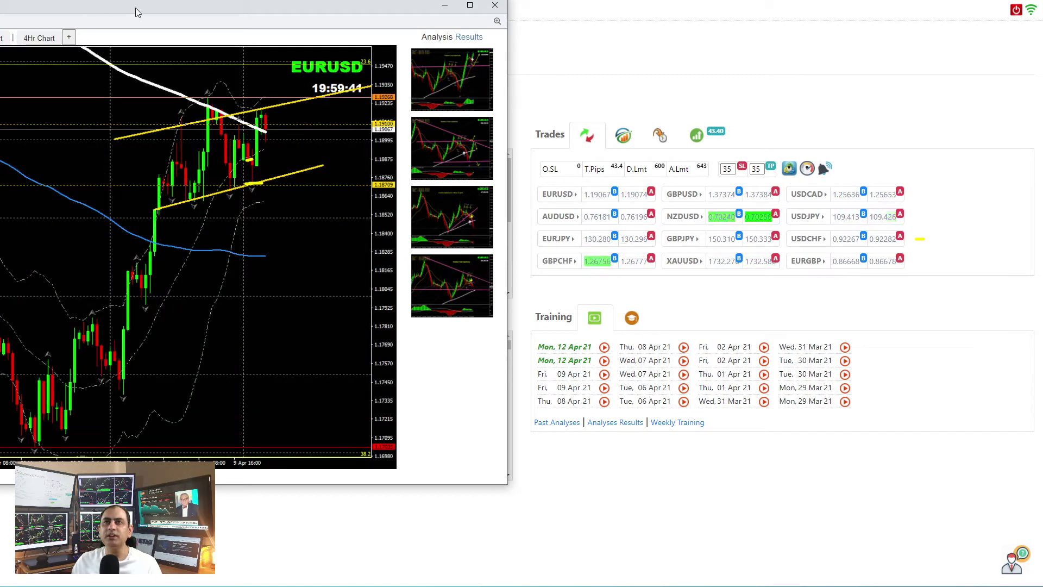
left_click_drag(139, 6, 229, 12)
left_click(77, 44)
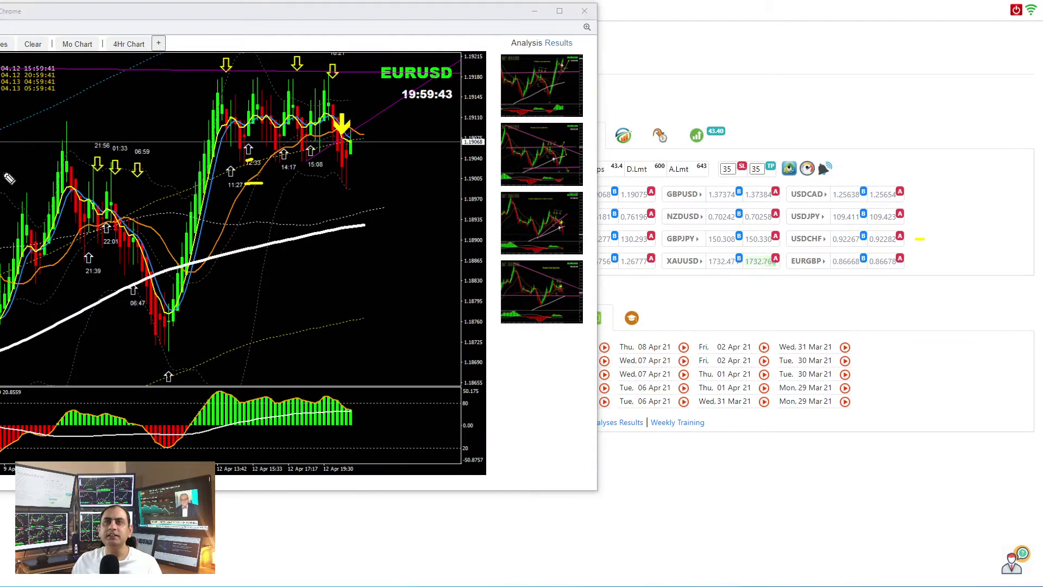
left_click_drag(41, 172, 376, 175)
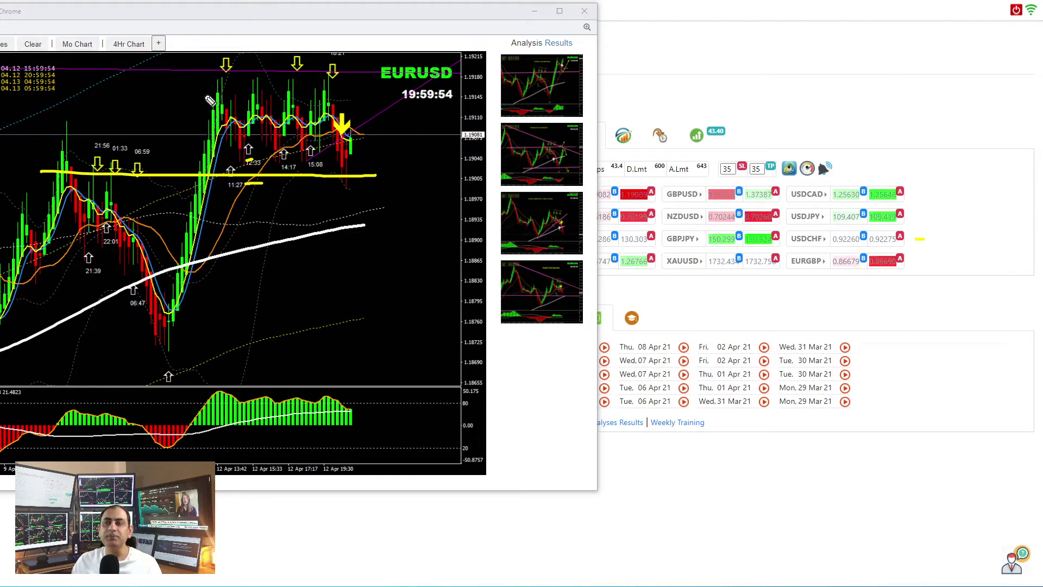
left_click_drag(191, 85, 367, 86)
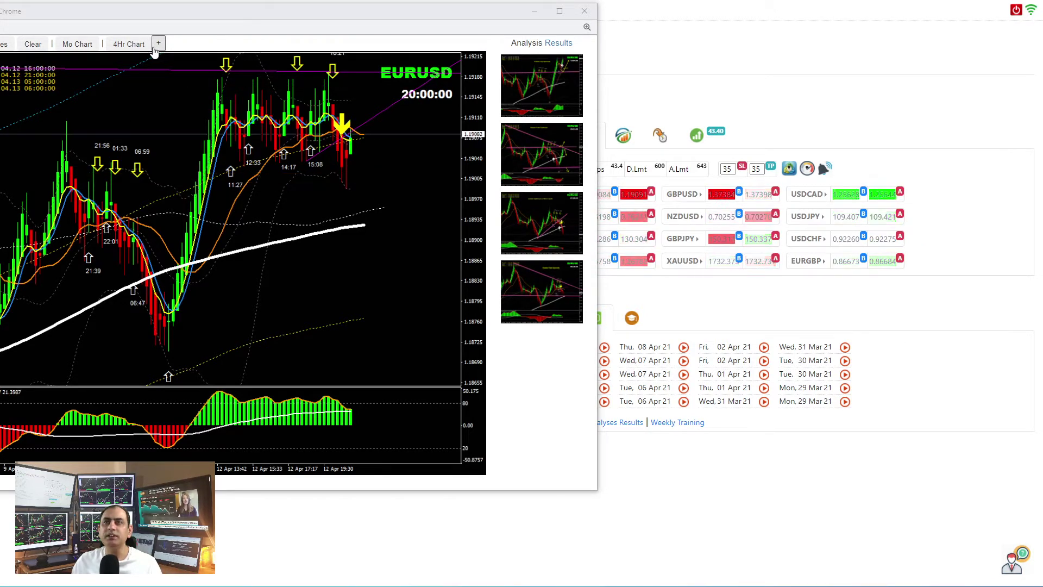
Mark the latest 4-hour candles with a white stroke, then close the EURUSD chart
left_click(132, 44)
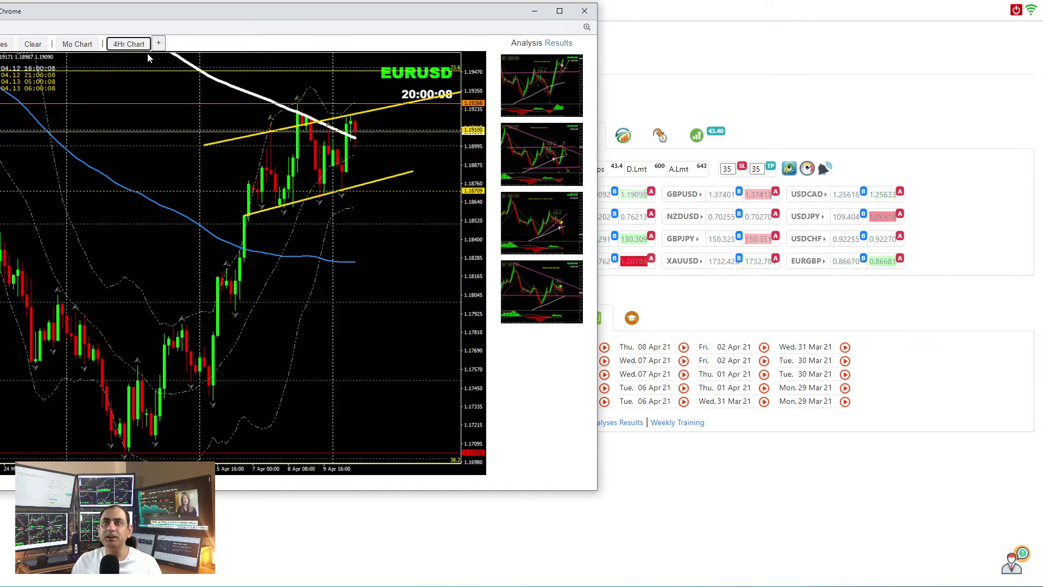
left_click(7, 44)
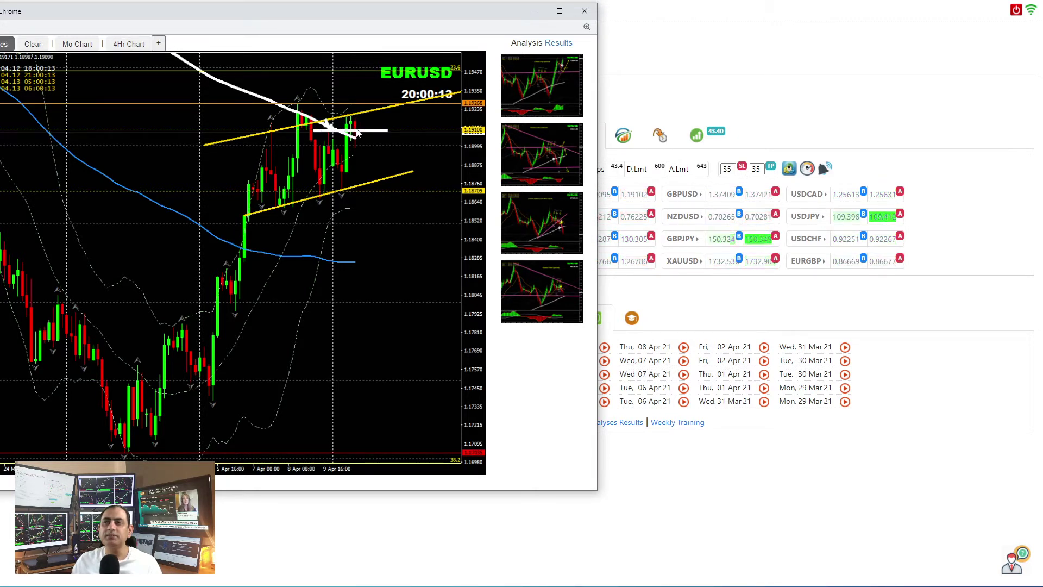
left_click_drag(361, 128, 362, 79)
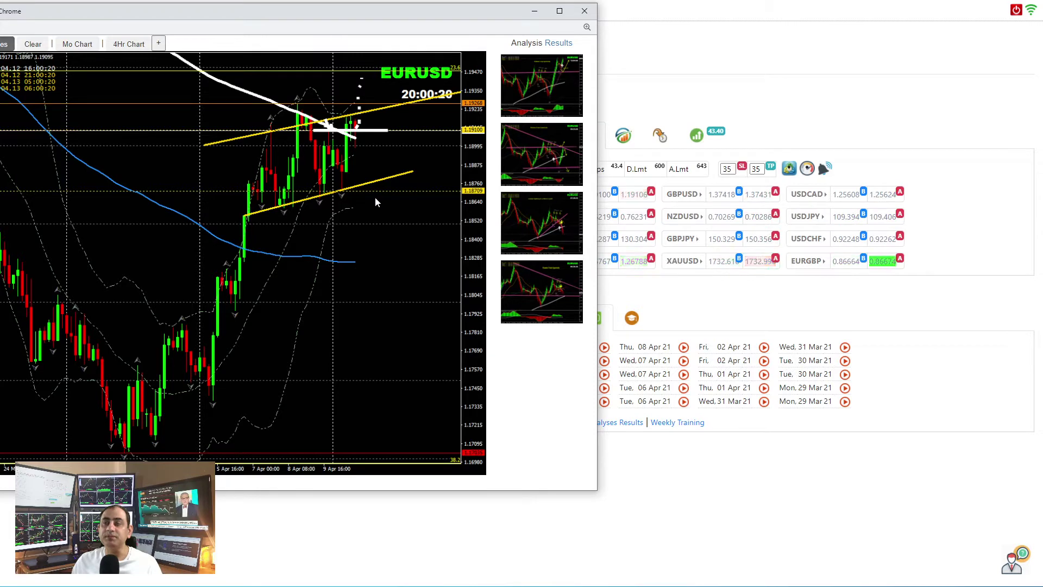
left_click(591, 14)
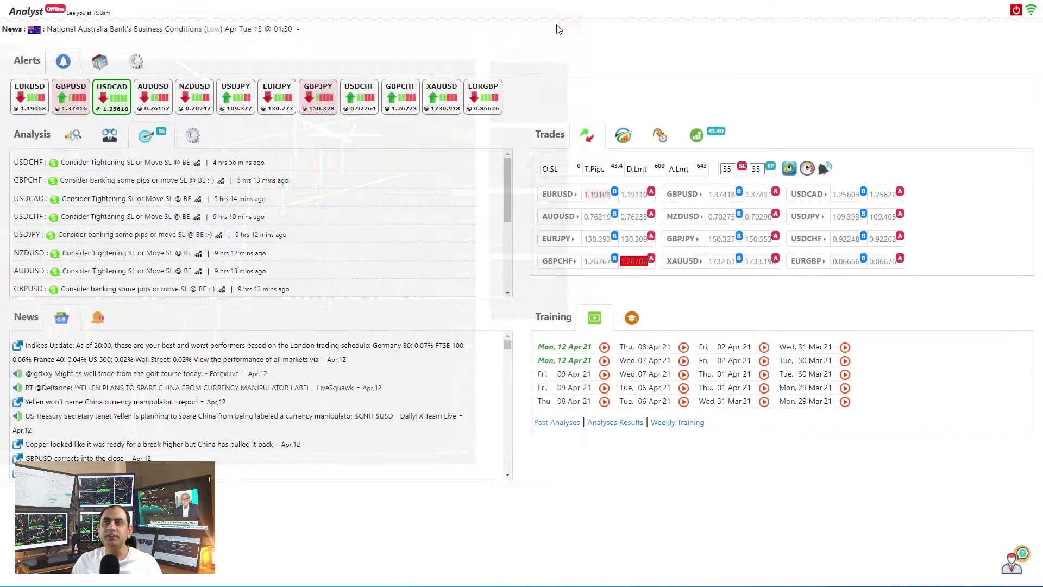
Open the GBPUSD chart in an enlarged window at the top, showing 4-hour candles
left_click(69, 98)
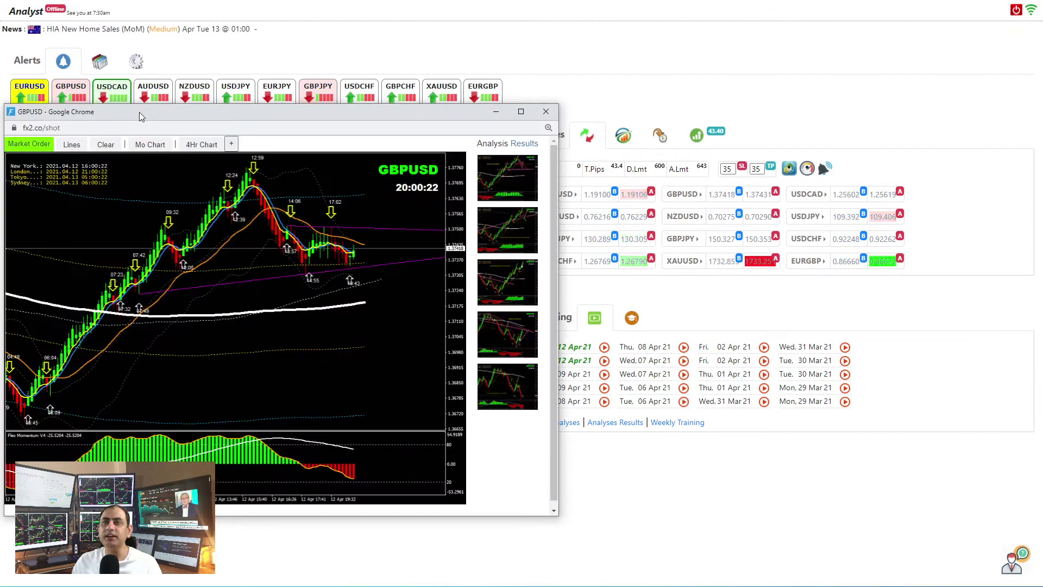
left_click_drag(139, 112, 139, 12)
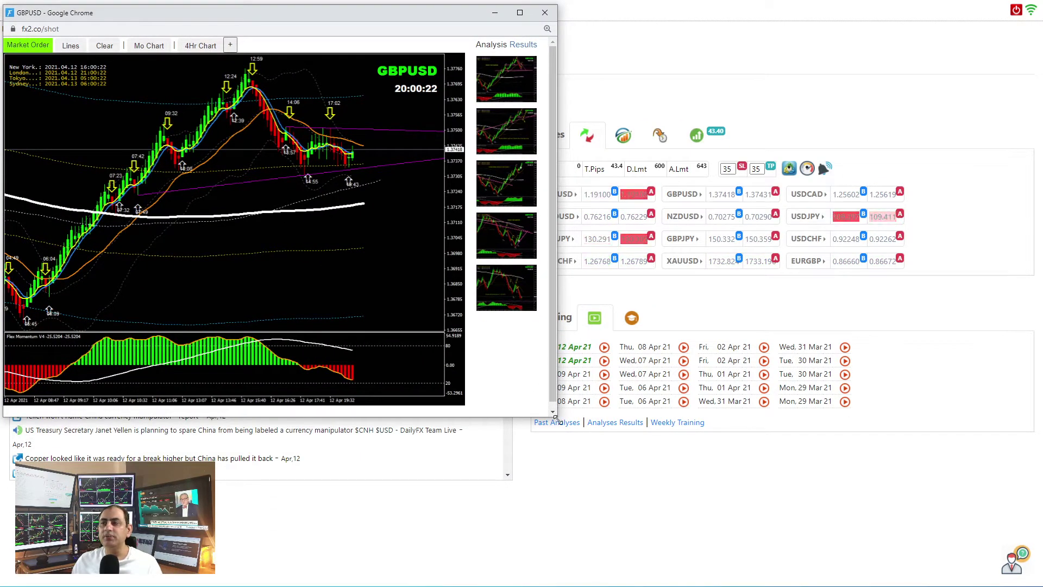
left_click_drag(555, 418, 714, 511)
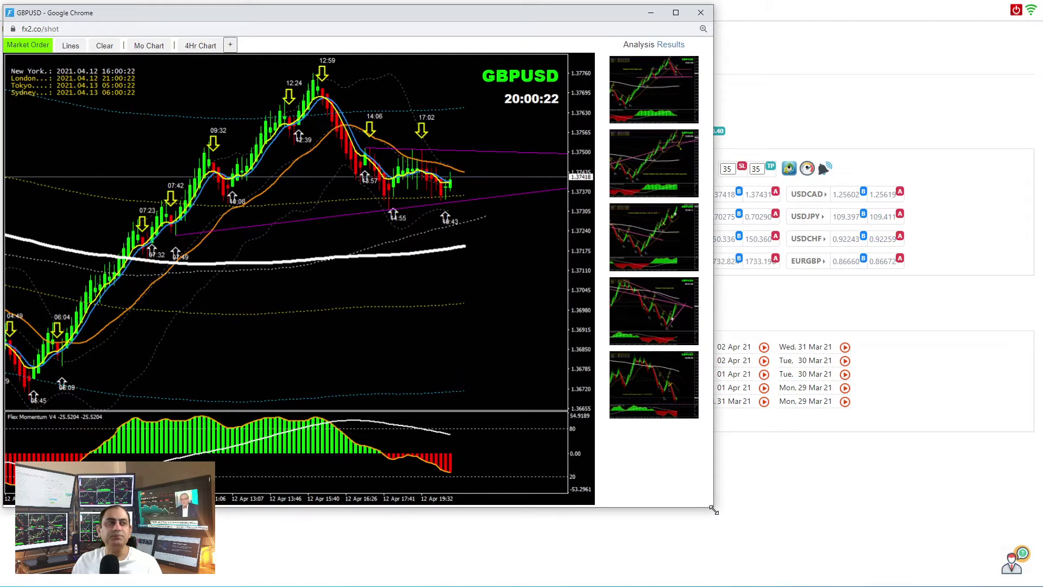
left_click(201, 46)
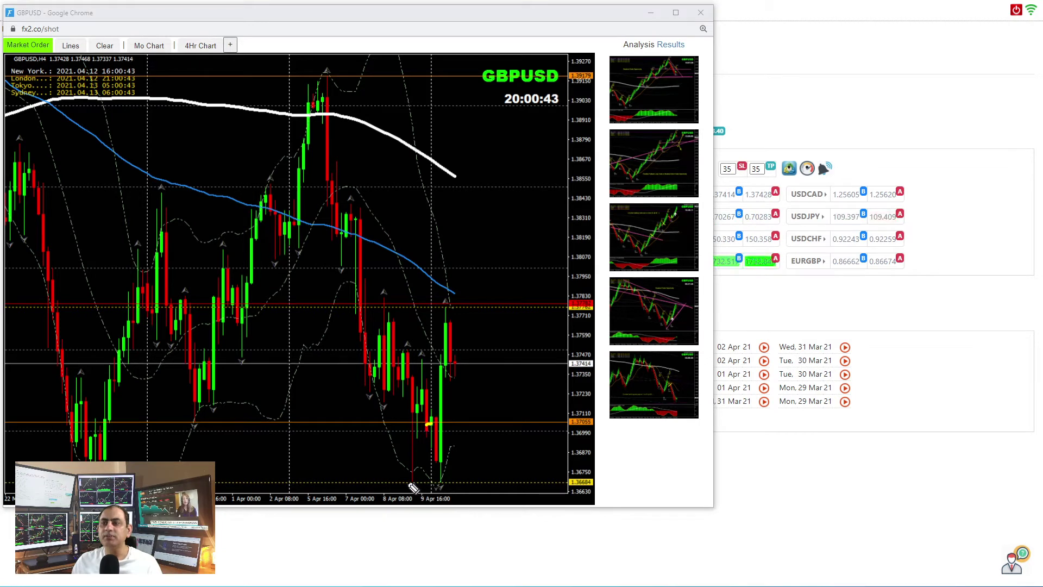
Mark the lows, double bottom, latest candle and recent high in yellow, then clear all drawings
left_click_drag(408, 482, 463, 482)
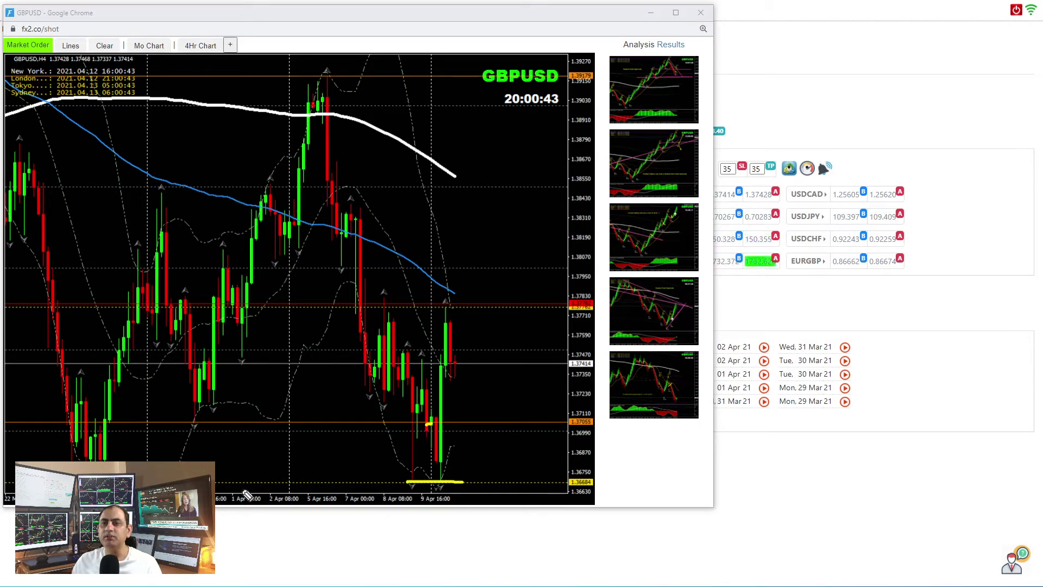
mouse_move(215, 488)
left_mouse_down()
mouse_move(440, 487)
mouse_move(401, 483)
mouse_move(392, 471)
left_mouse_up()
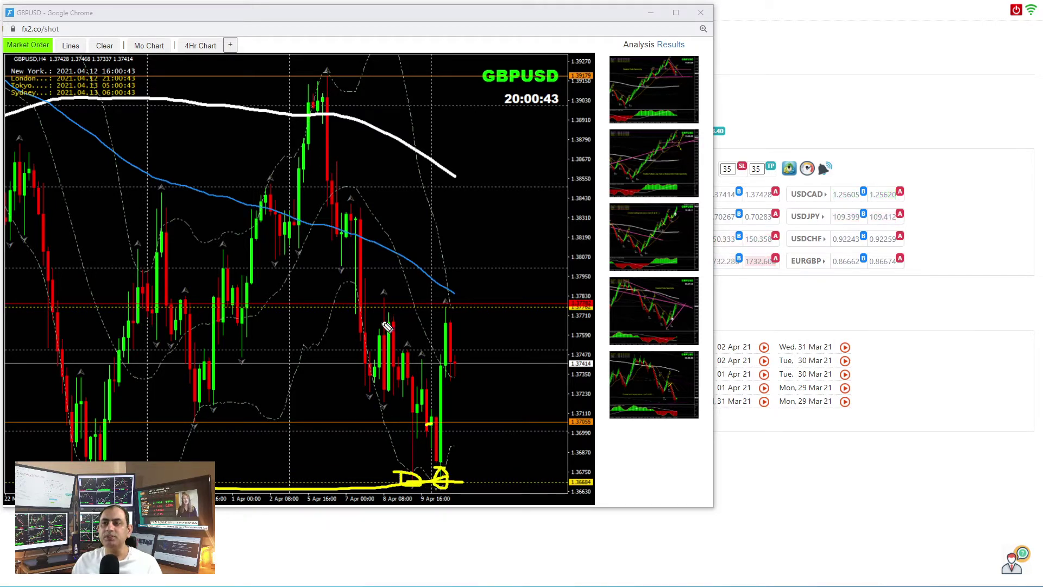
left_click_drag(384, 315, 465, 412)
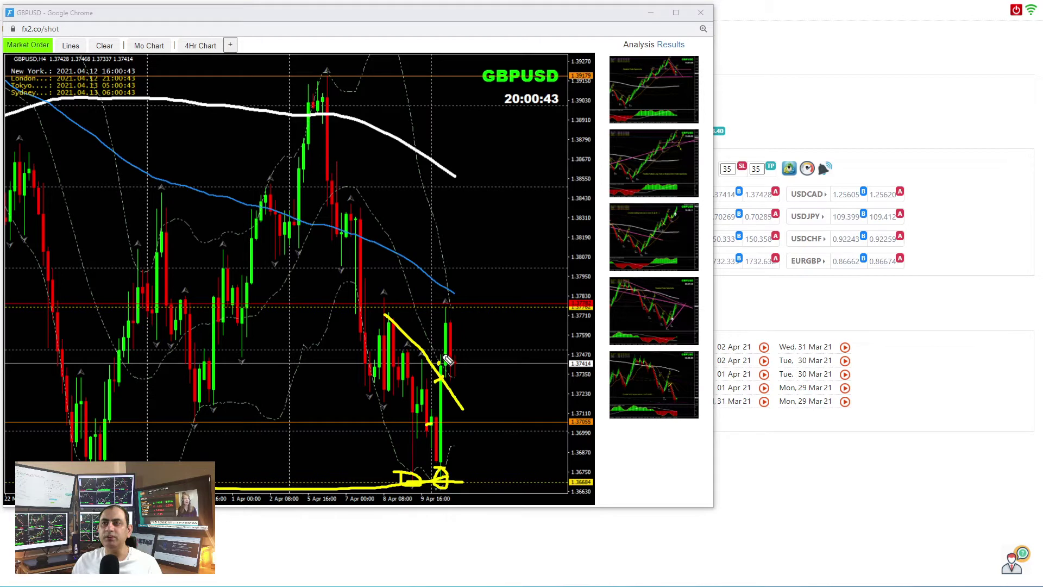
mouse_move(446, 358)
left_mouse_down()
mouse_move(447, 278)
mouse_move(446, 304)
left_mouse_up()
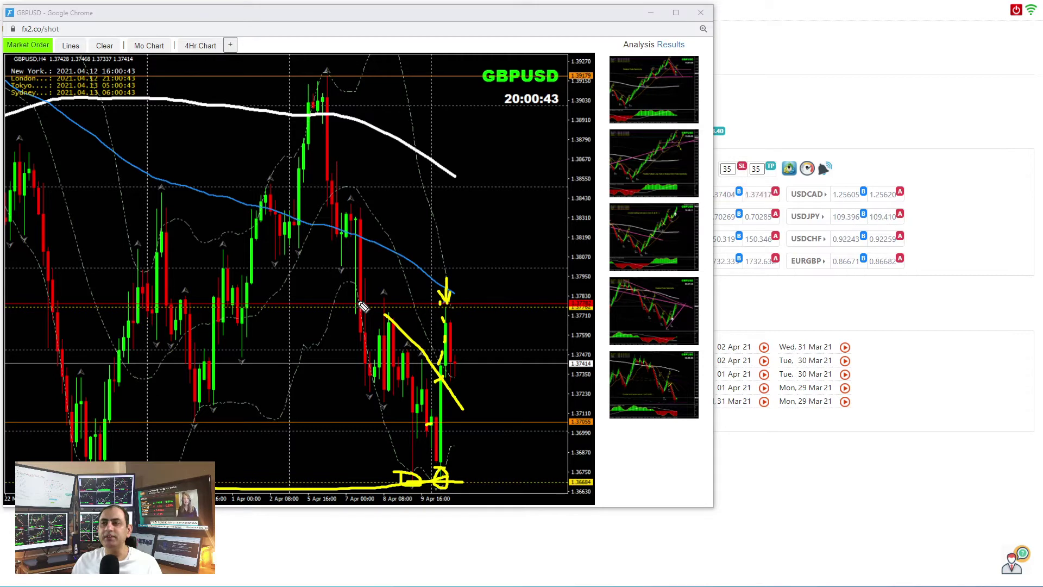
left_click_drag(359, 300, 423, 300)
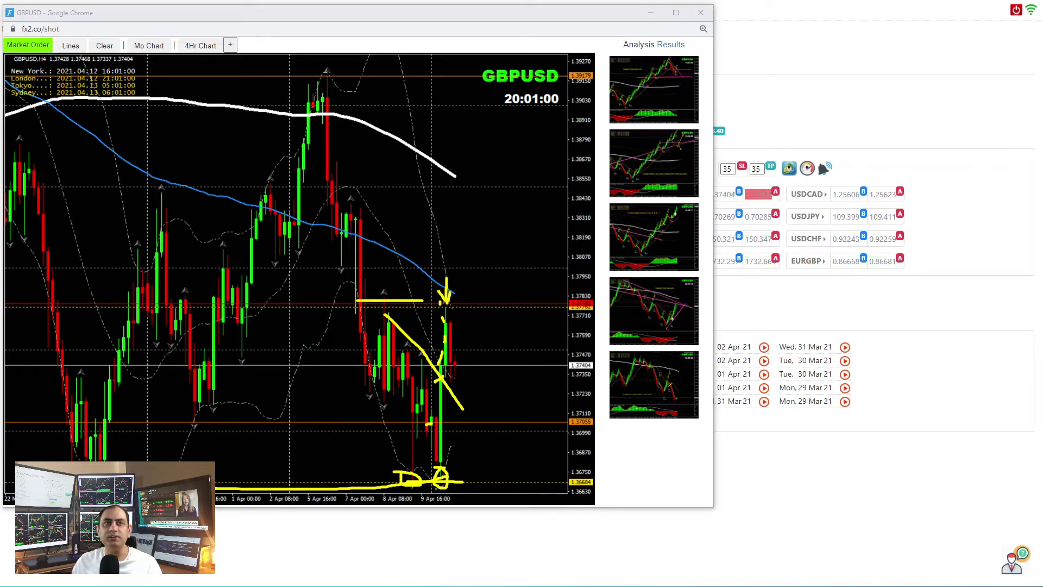
key("e")
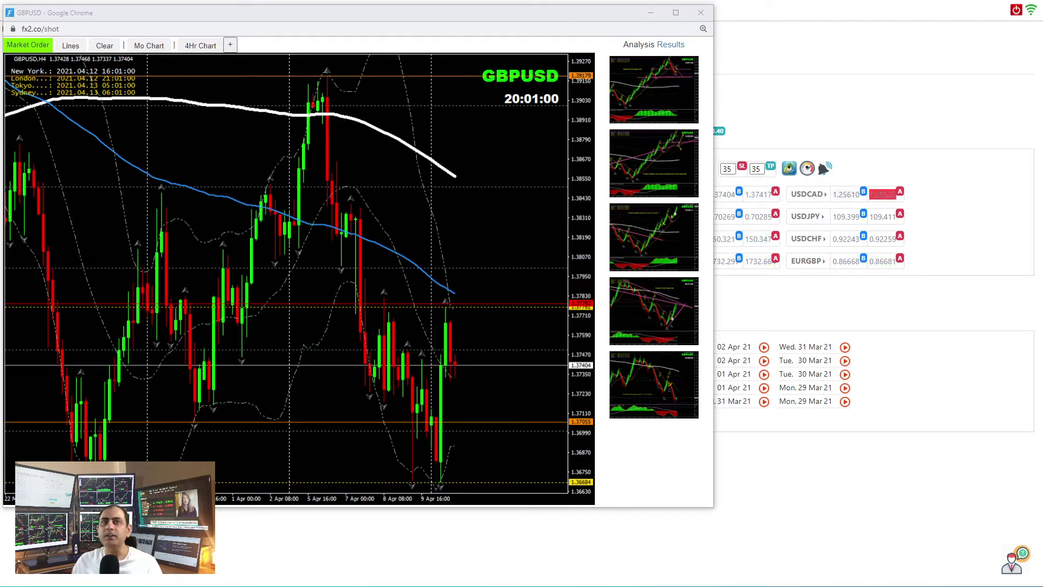
left_click_drag(418, 16, 279, 20)
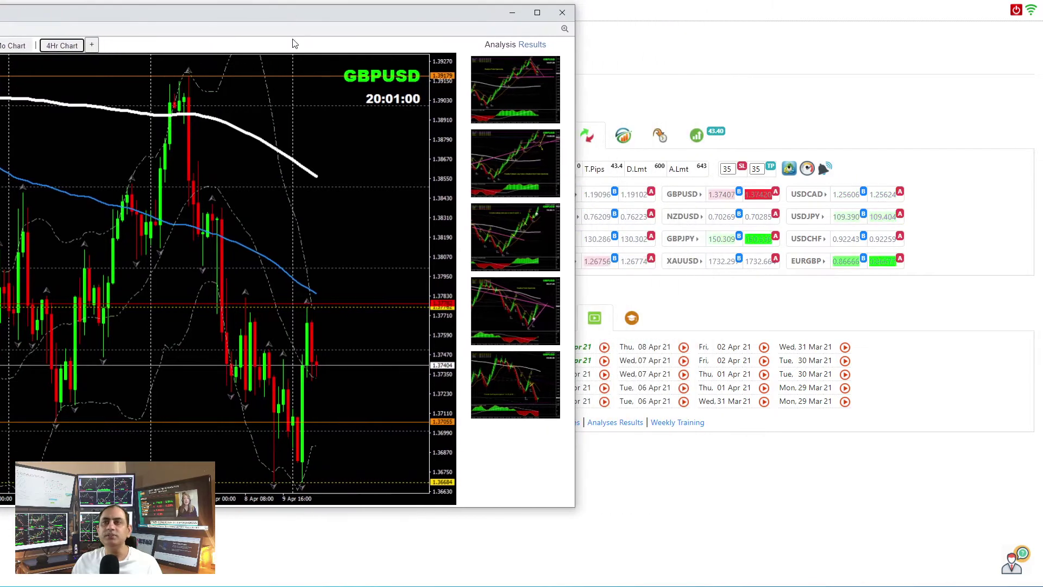
left_click(526, 49)
left_click_drag(223, 56, 596, 15)
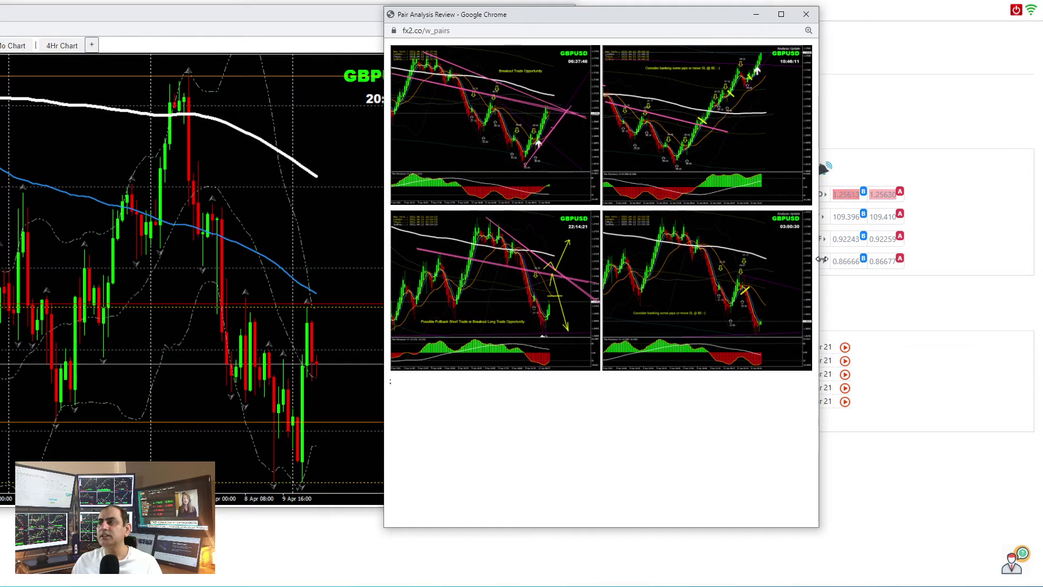
left_click_drag(819, 255, 1014, 260)
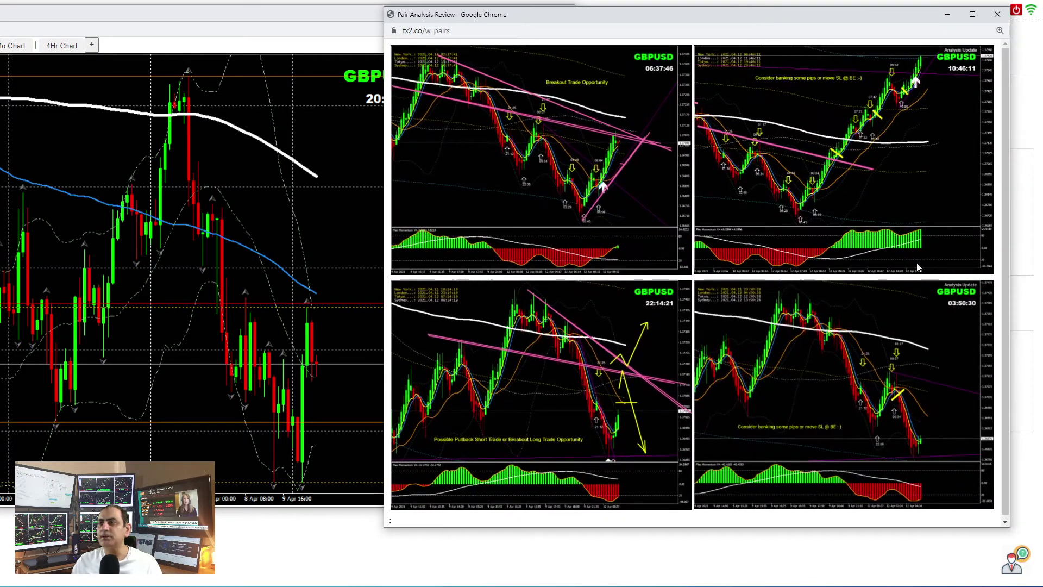
scroll(1006, 278, "down", 1)
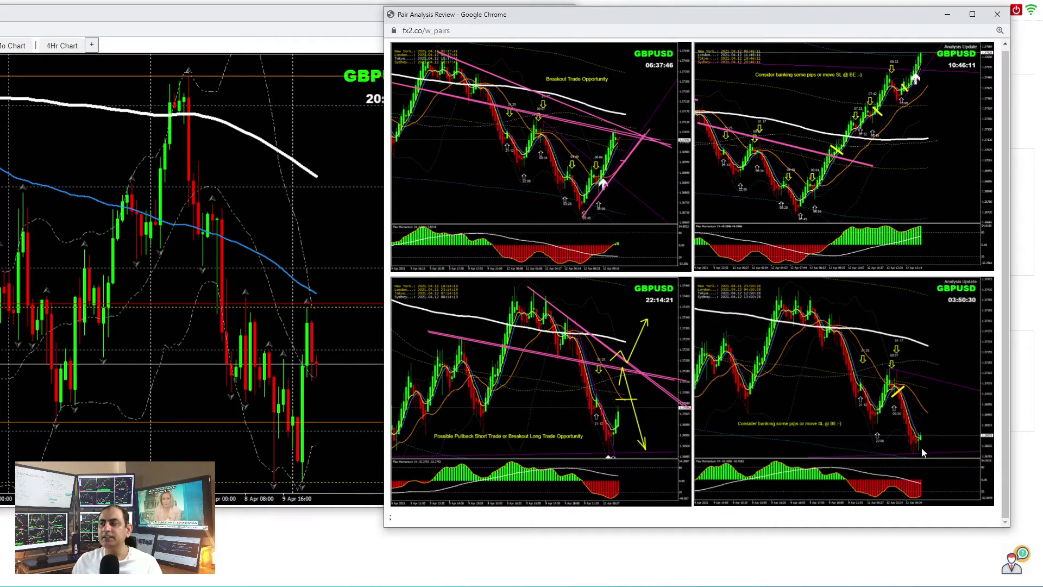
left_click(303, 485)
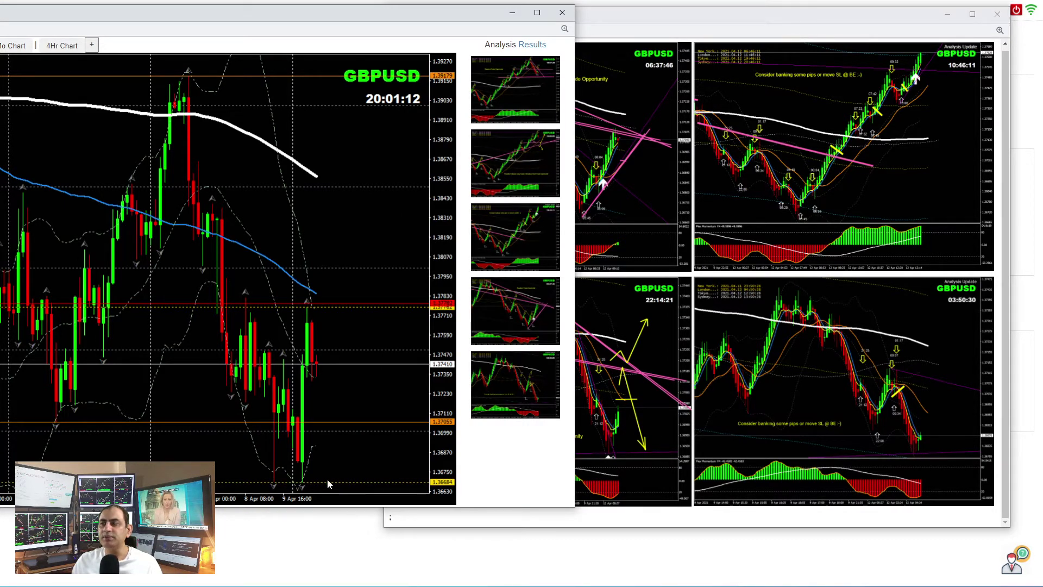
left_click(732, 452)
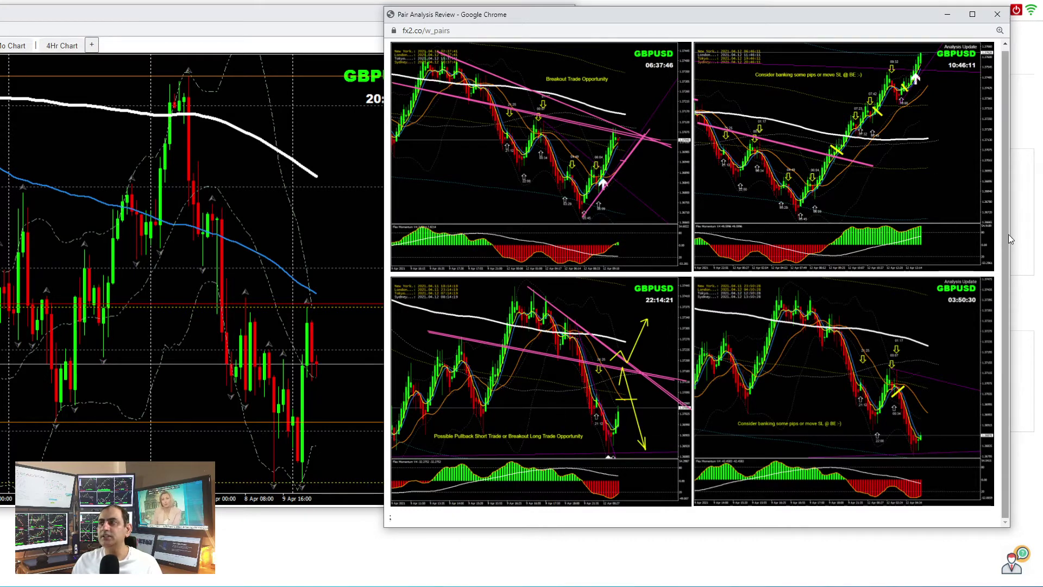
scroll(1009, 234, "up", 1)
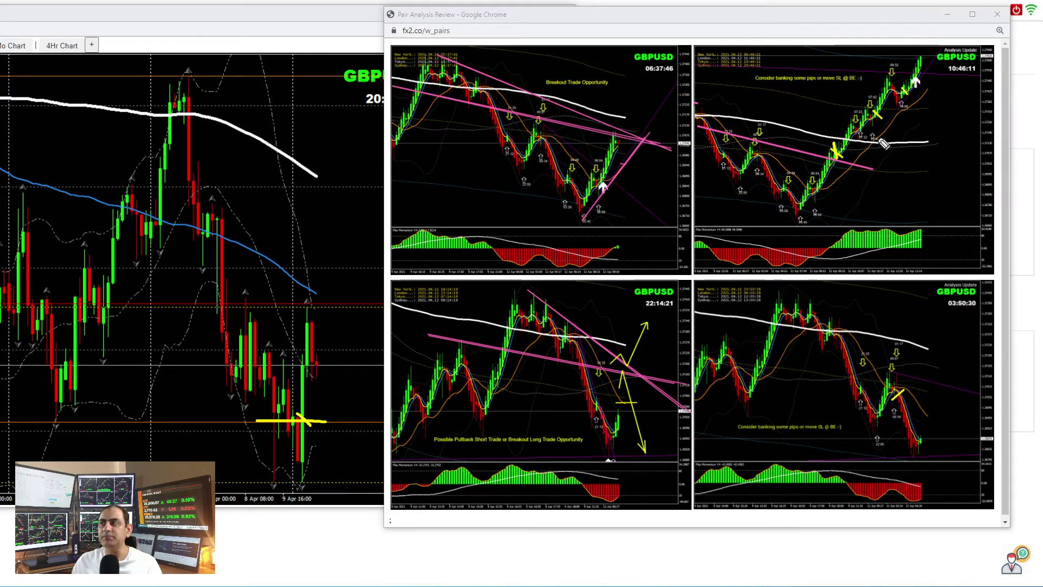
left_click_drag(329, 288, 315, 302)
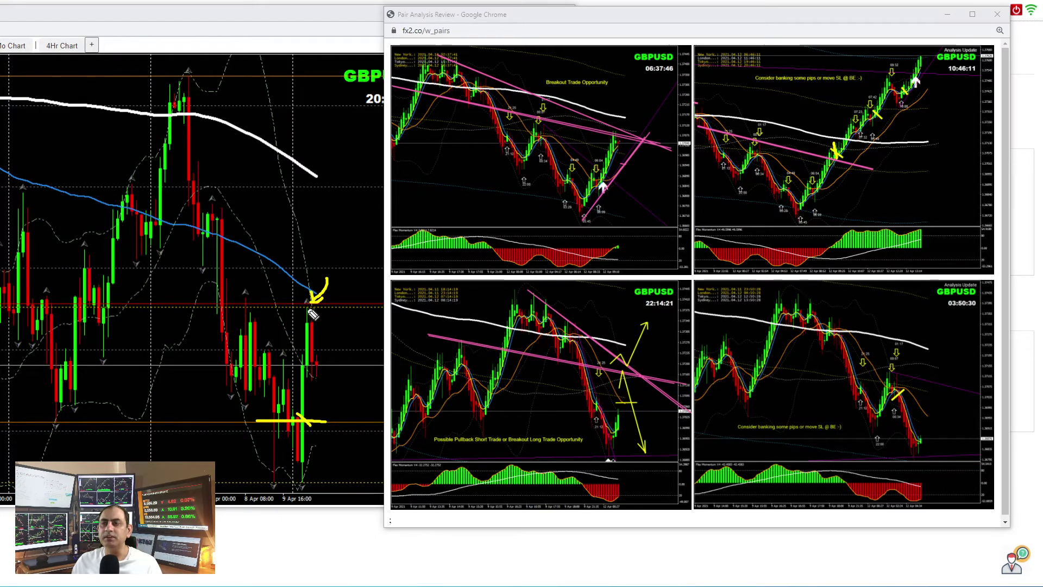
left_click_drag(237, 298, 277, 298)
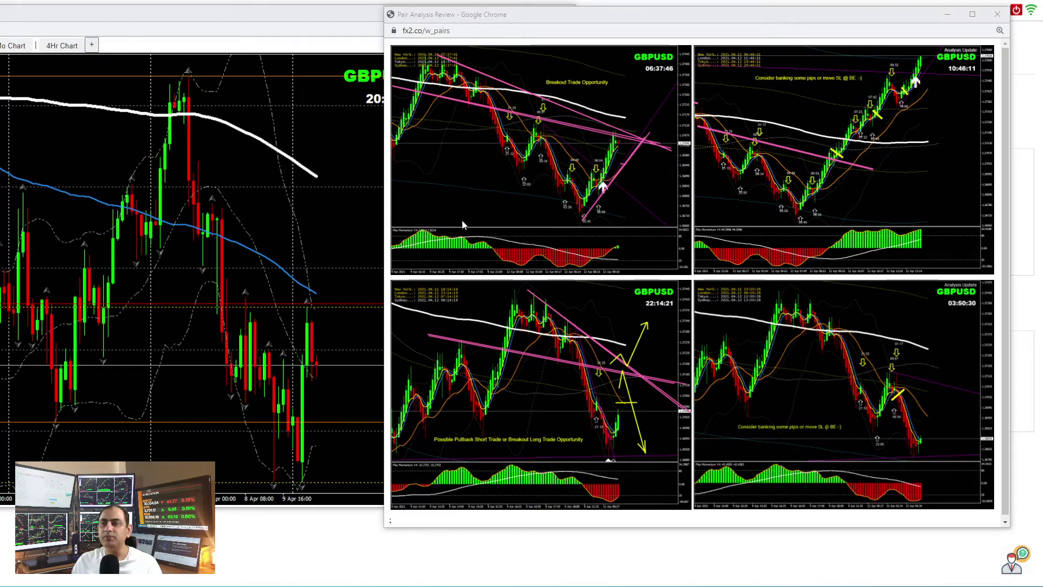
left_click(999, 16)
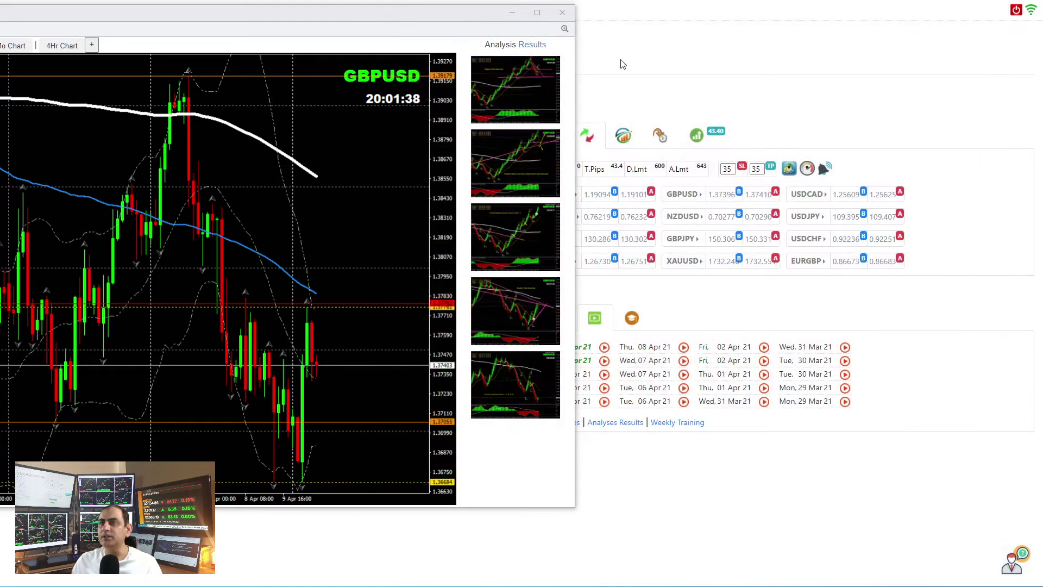
Draw two white horizontal projection lines at the current GBPUSD price
left_click_drag(201, 12, 395, 6)
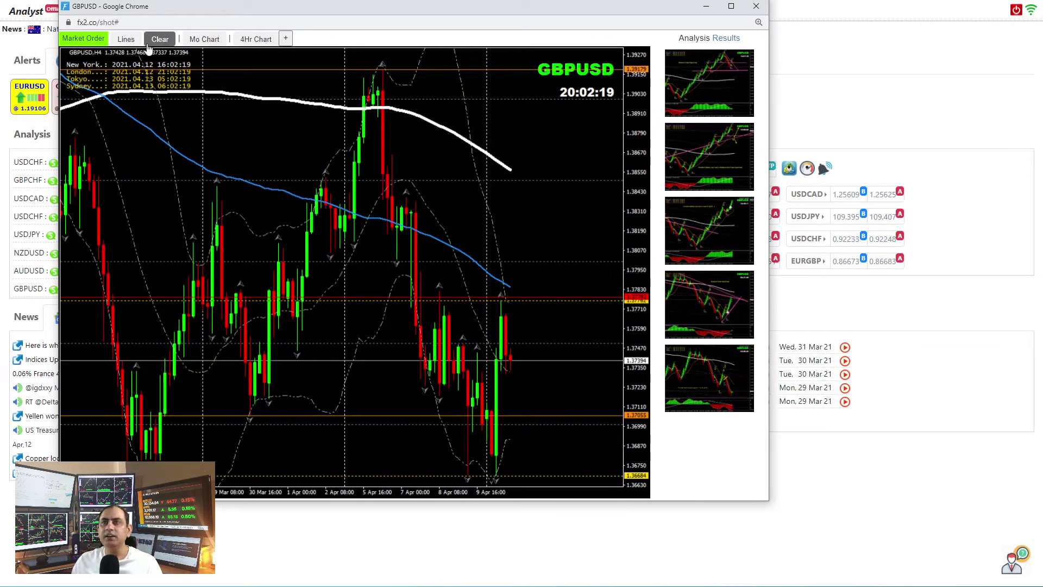
left_click(126, 39)
left_click_drag(463, 354, 565, 355)
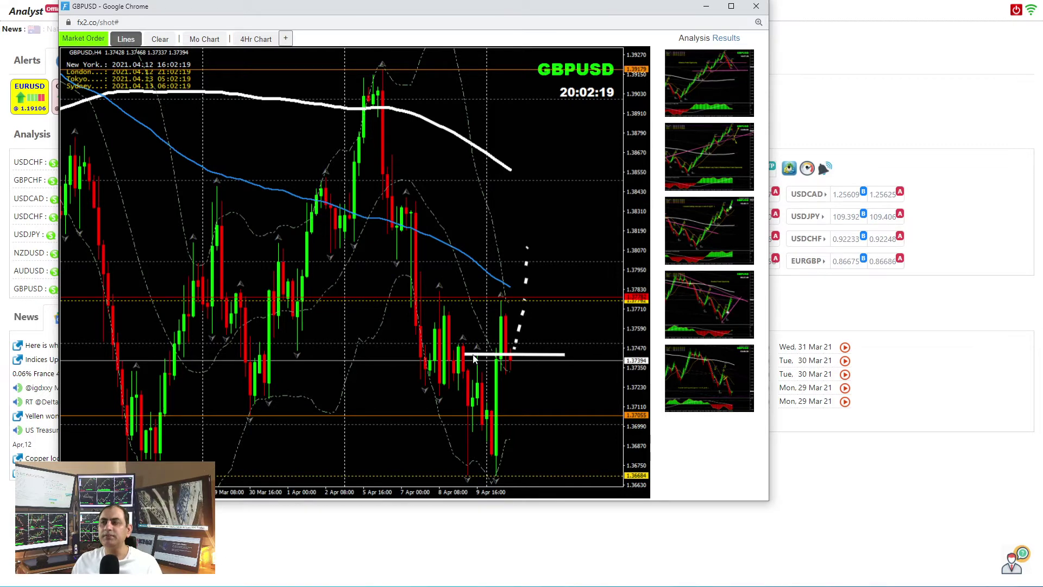
left_click_drag(474, 357, 553, 354)
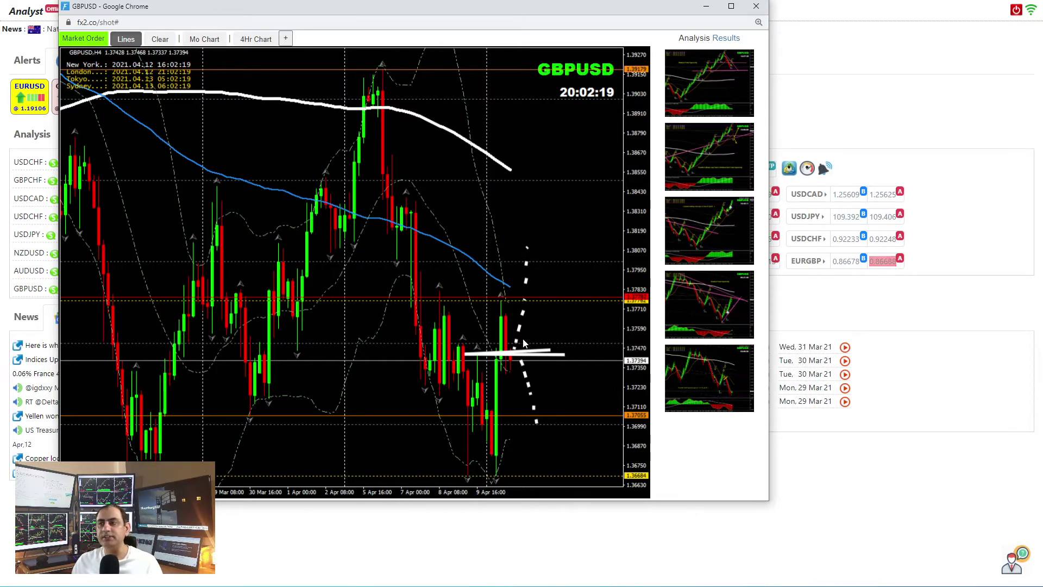
Switch to the intraday GBPUSD chart with line drawing enabled, then close the chart
left_click(191, 40)
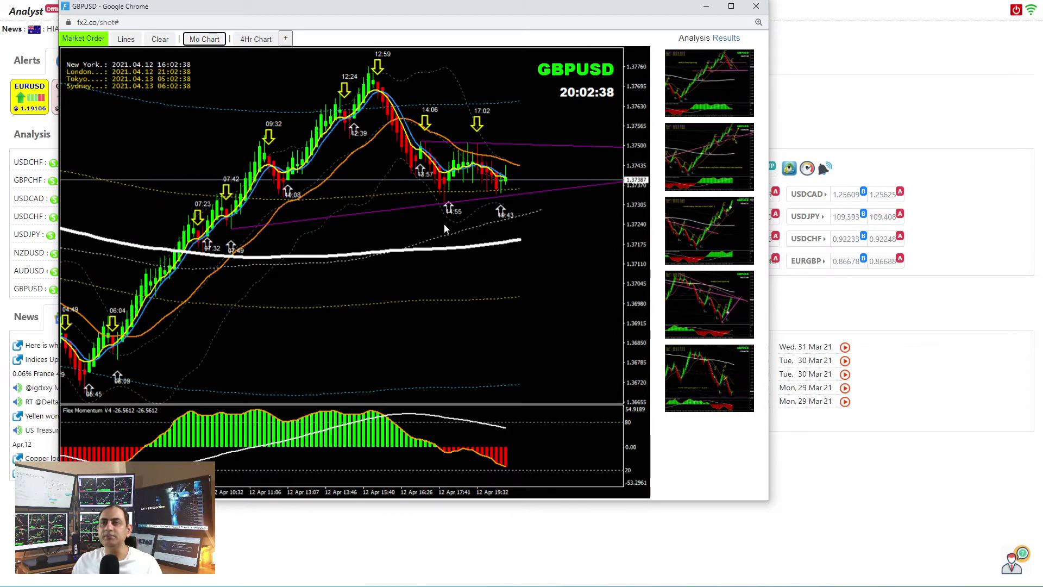
left_click(135, 42)
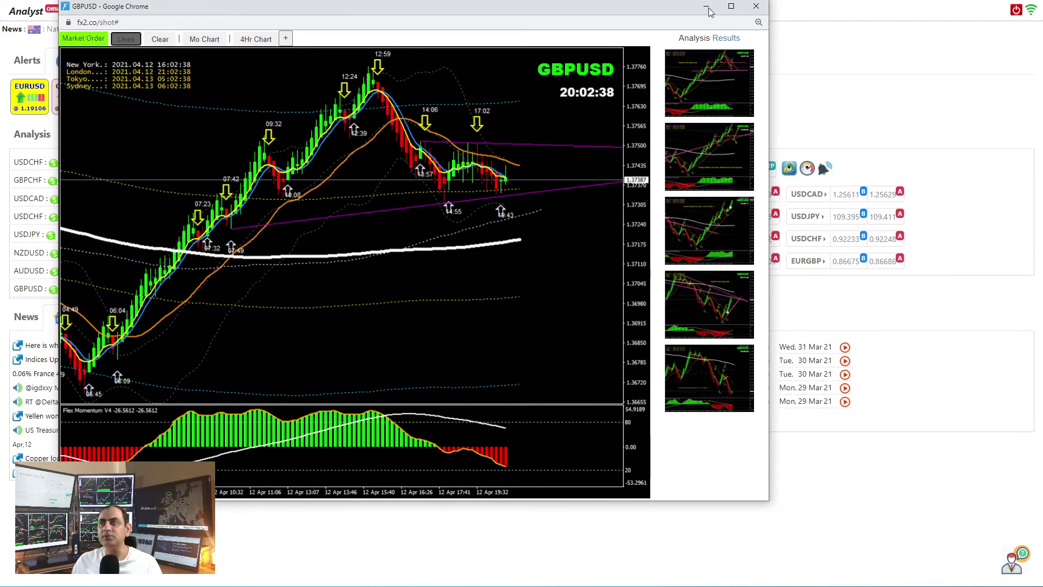
left_click(759, 5)
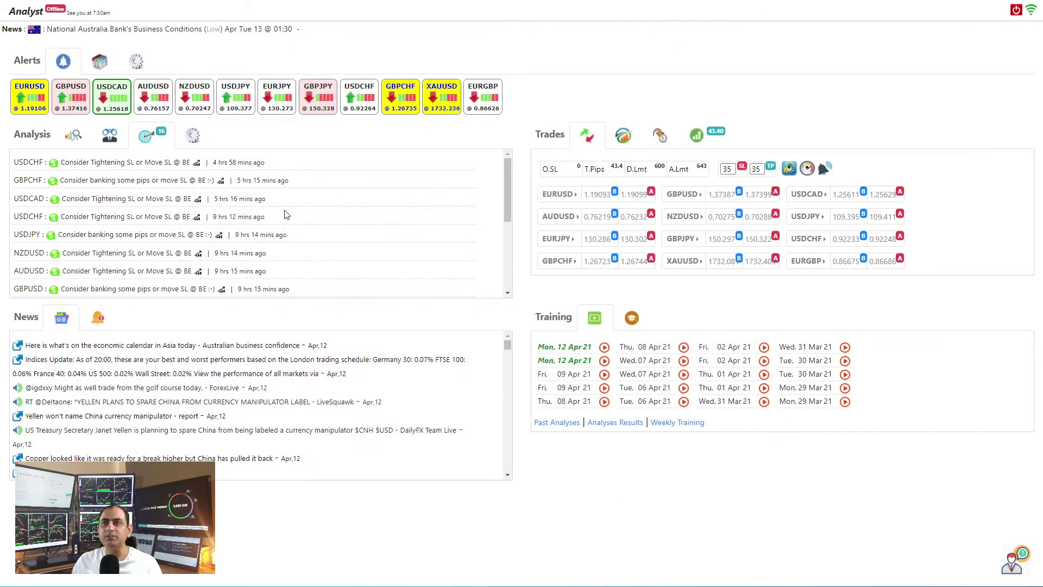
Open the USDCAD chart, position its window and switch it to 4-hour candles
left_click(100, 112)
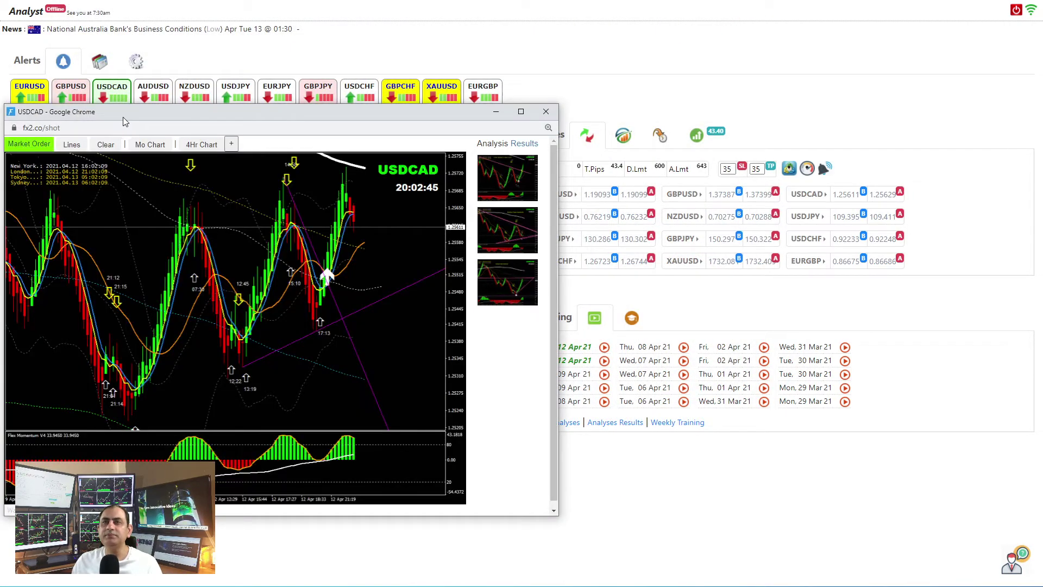
left_click_drag(122, 116, 141, 36)
left_click(215, 63)
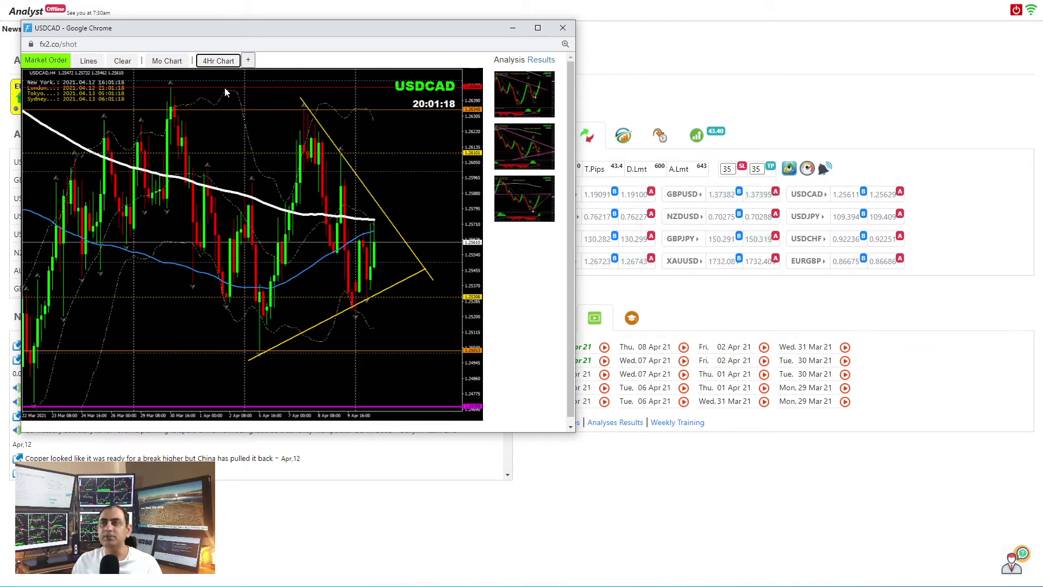
Review the enlarged USDCAD past analyses, then close the review and the chart
left_click(524, 60)
left_click_drag(124, 64, 516, 34)
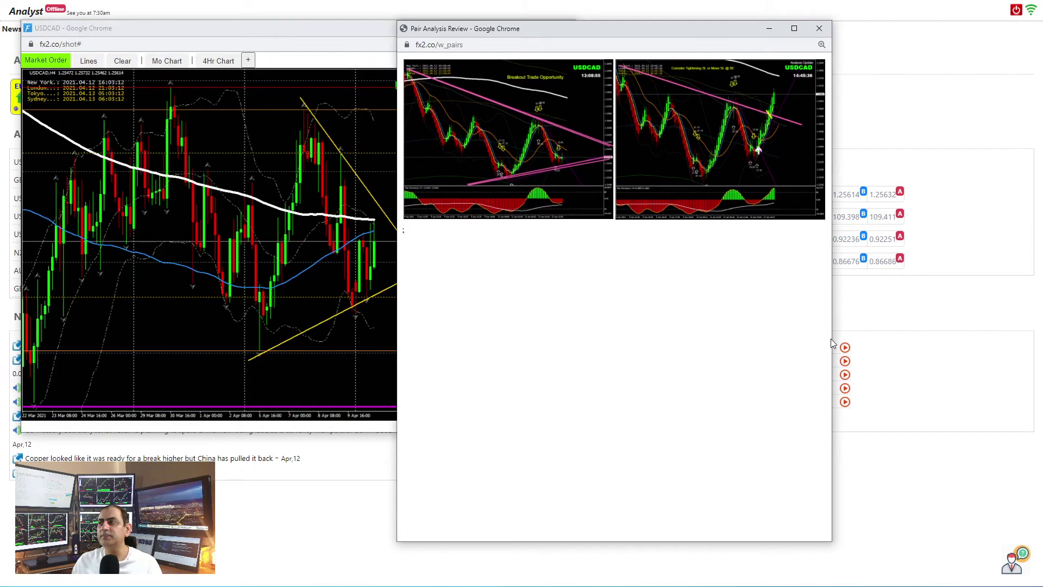
left_click_drag(832, 338, 1036, 329)
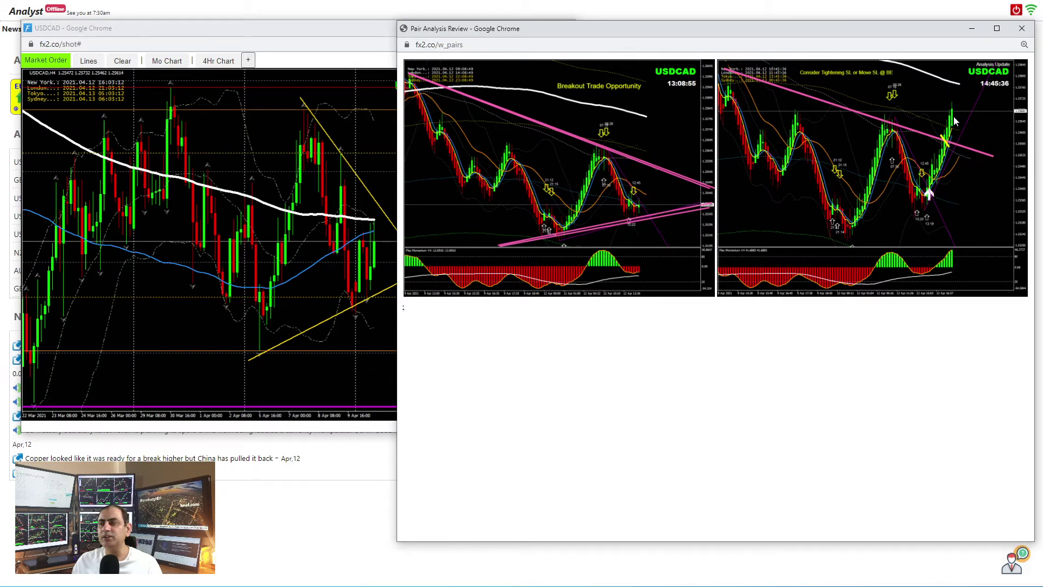
left_click(1021, 29)
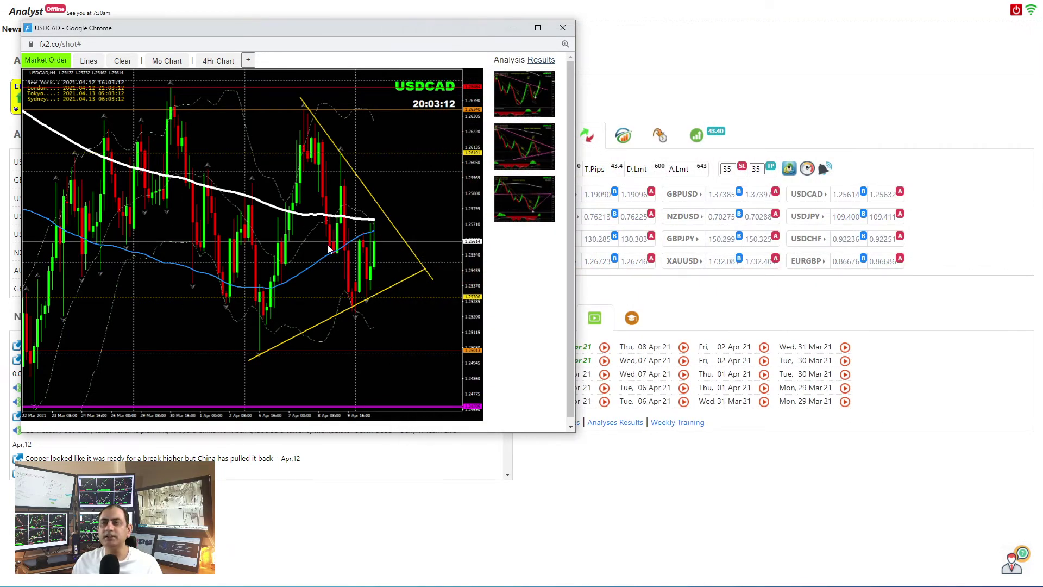
left_click(563, 28)
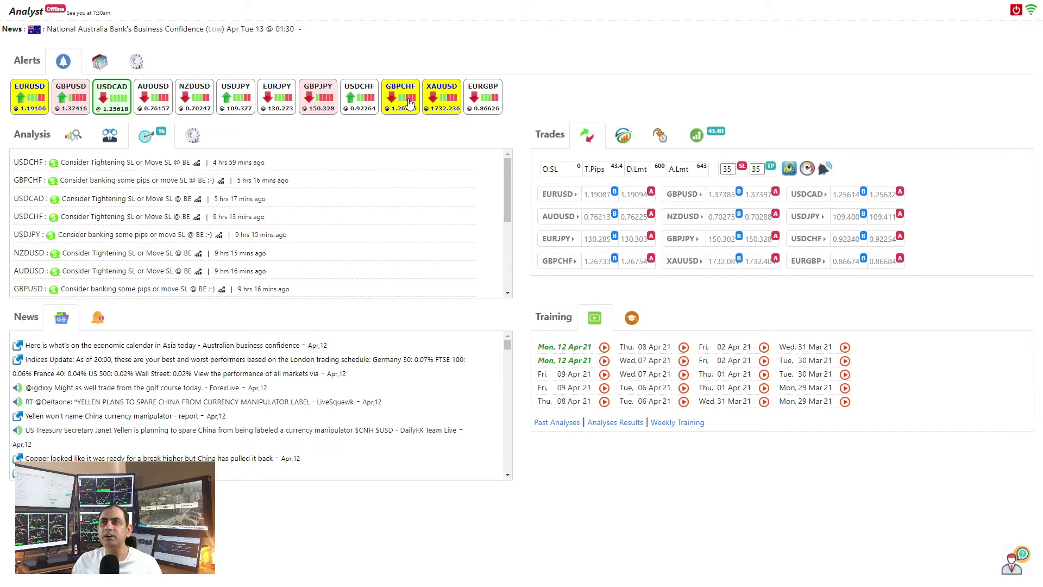
Open the GBPCHF chart and look through its past analyses before closing the review
left_click(410, 104)
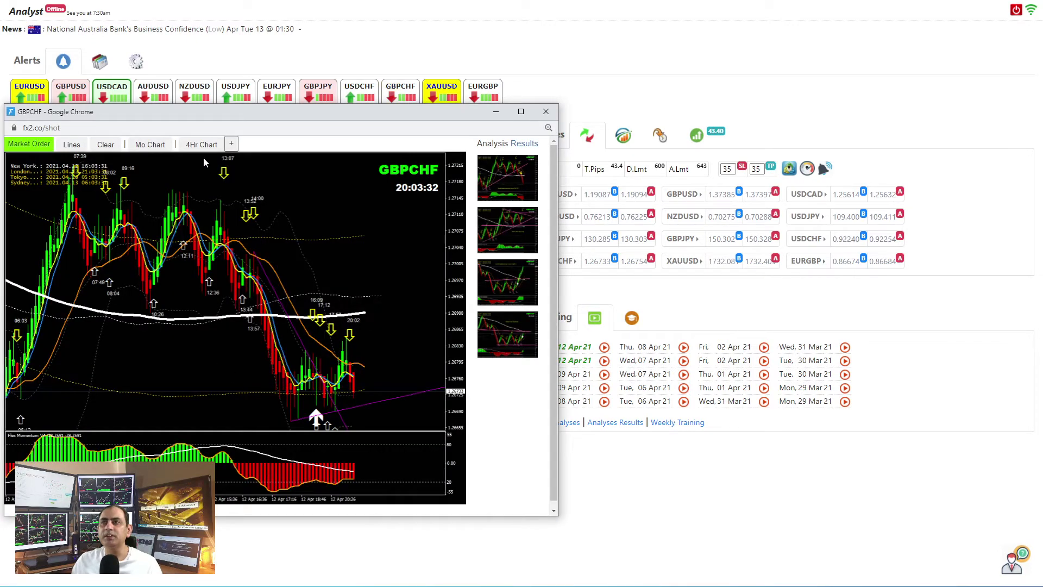
left_click(525, 144)
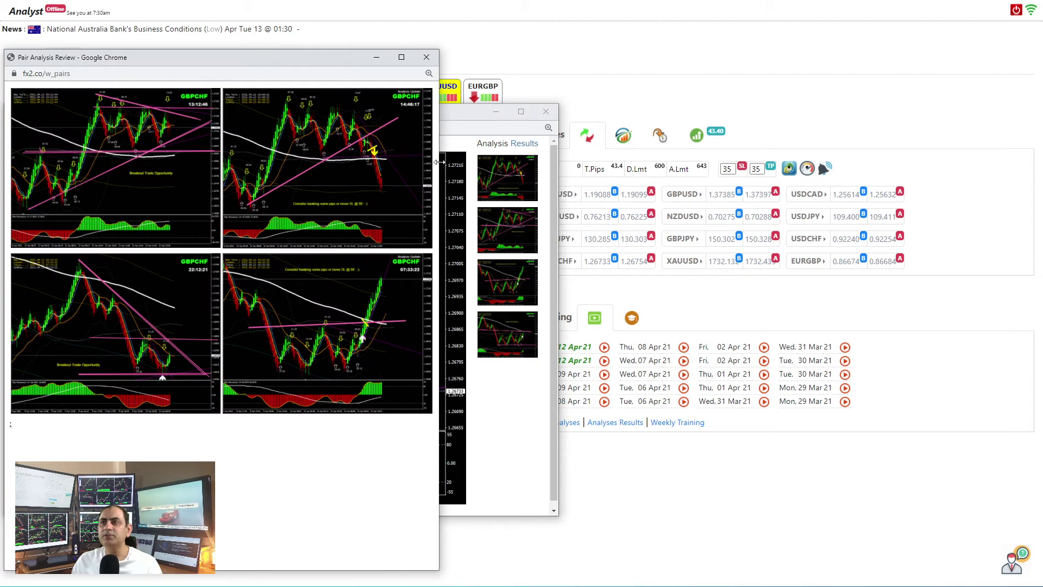
left_click_drag(439, 162, 760, 163)
scroll(755, 174, "down", 2)
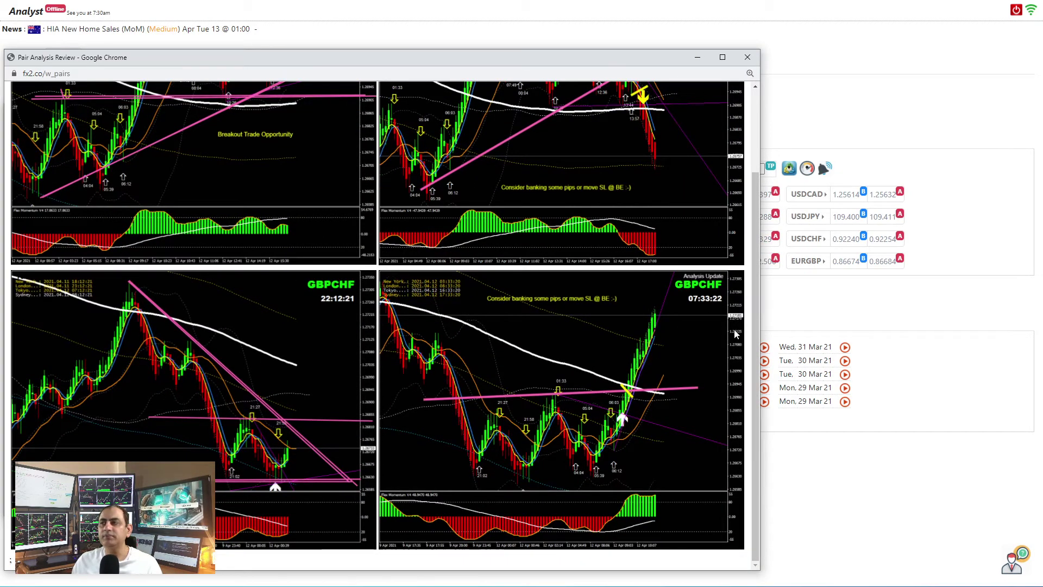
scroll(755, 331, "up", 2)
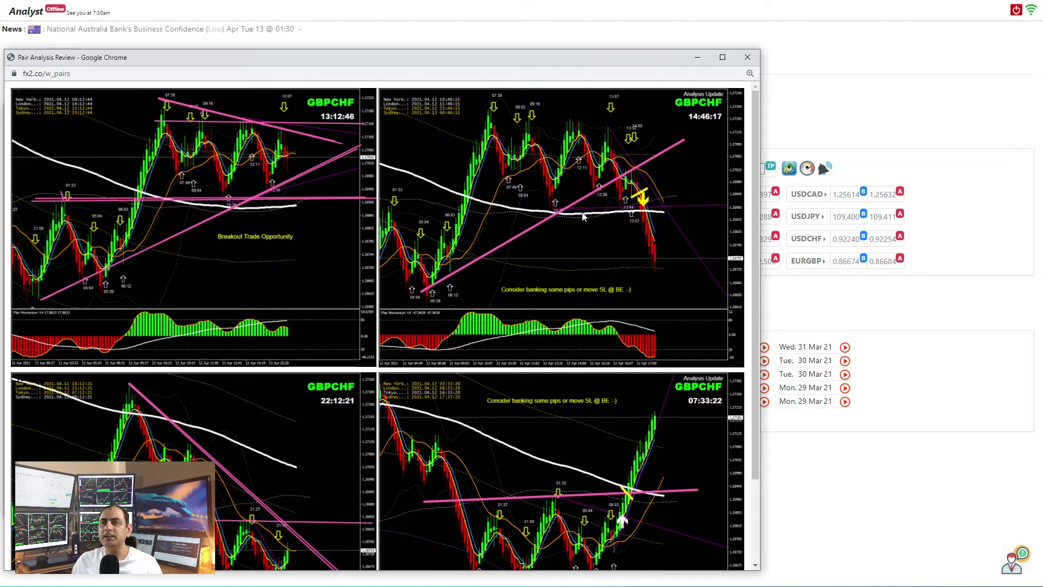
left_click(747, 58)
On the enlarged GBPCHF 4-hour chart, draw three white lines at the recent highs, then close it
left_click(202, 144)
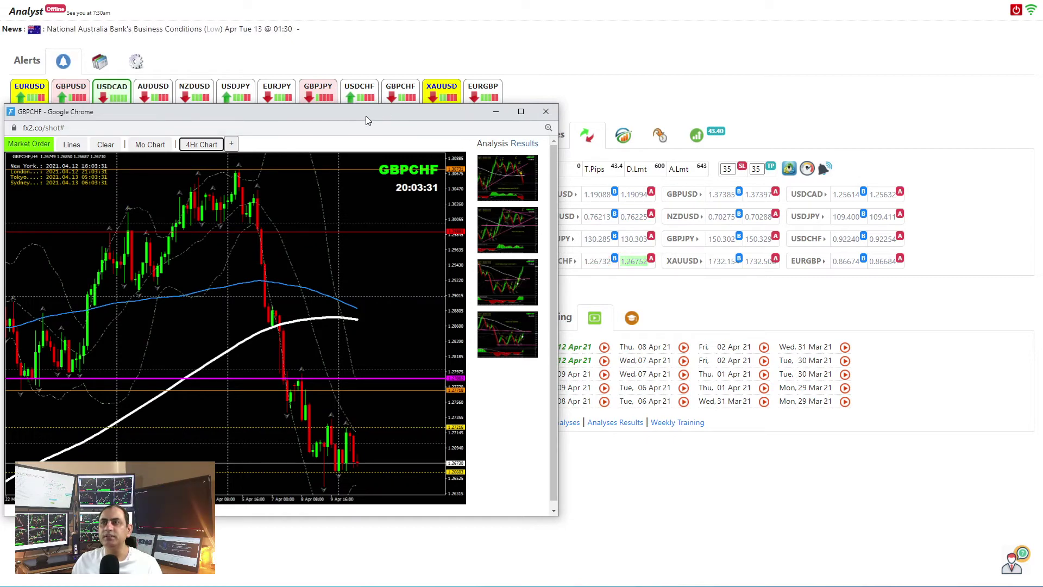
left_click_drag(366, 114, 362, 38)
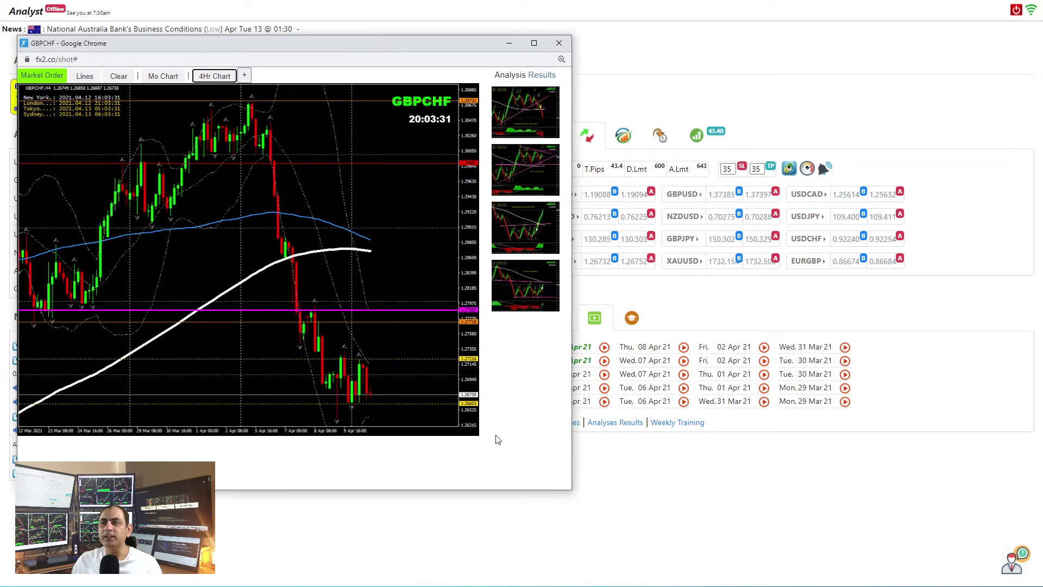
left_click_drag(571, 489, 730, 541)
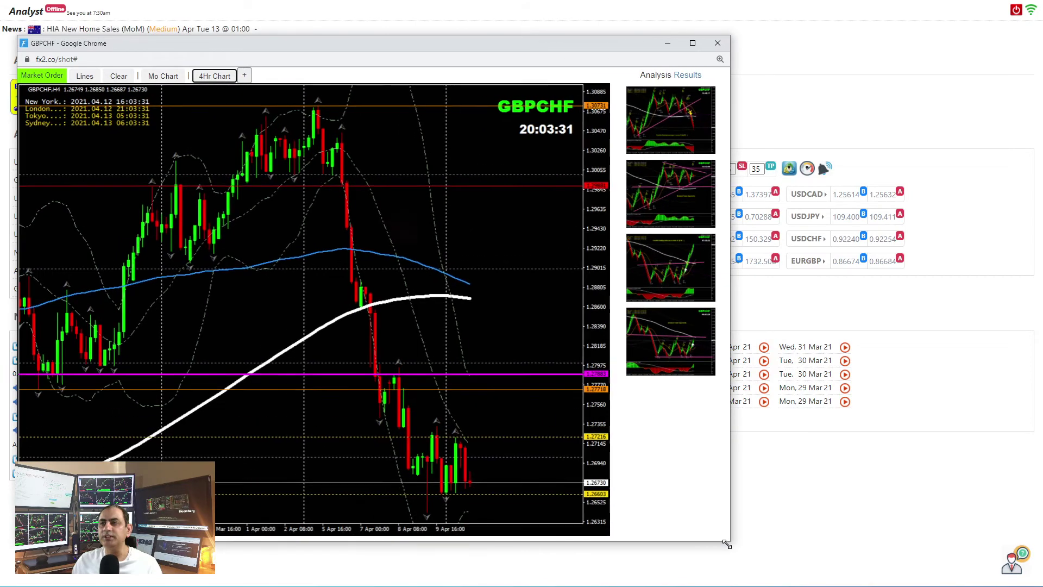
left_click(85, 76)
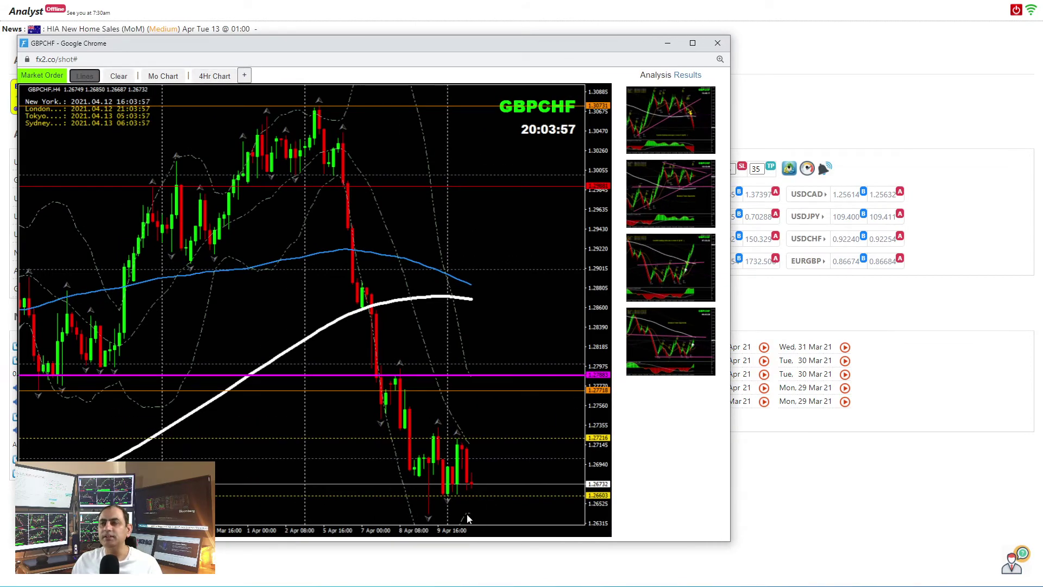
left_click_drag(418, 435, 473, 433)
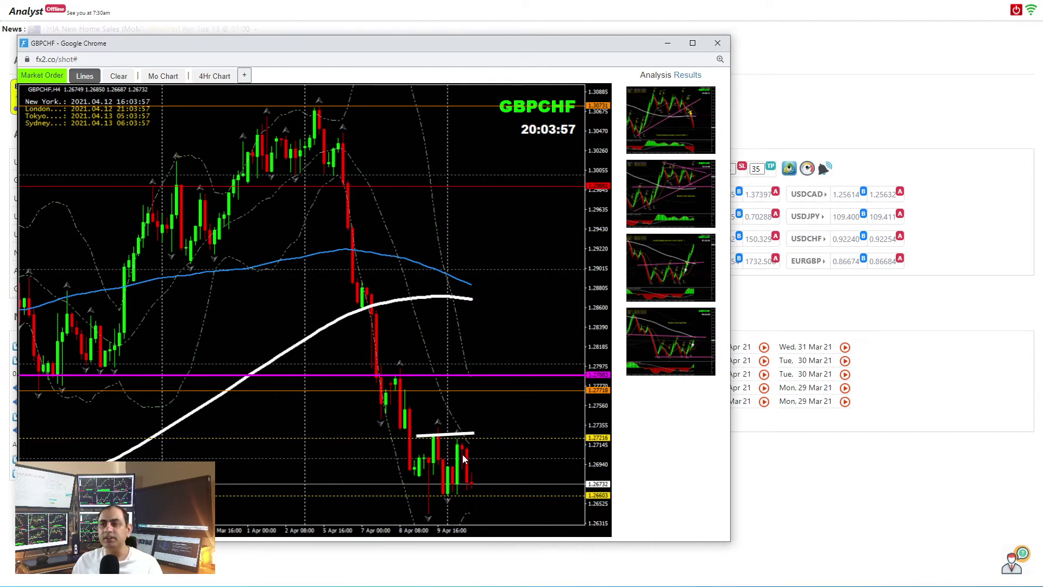
left_click_drag(466, 448, 481, 442)
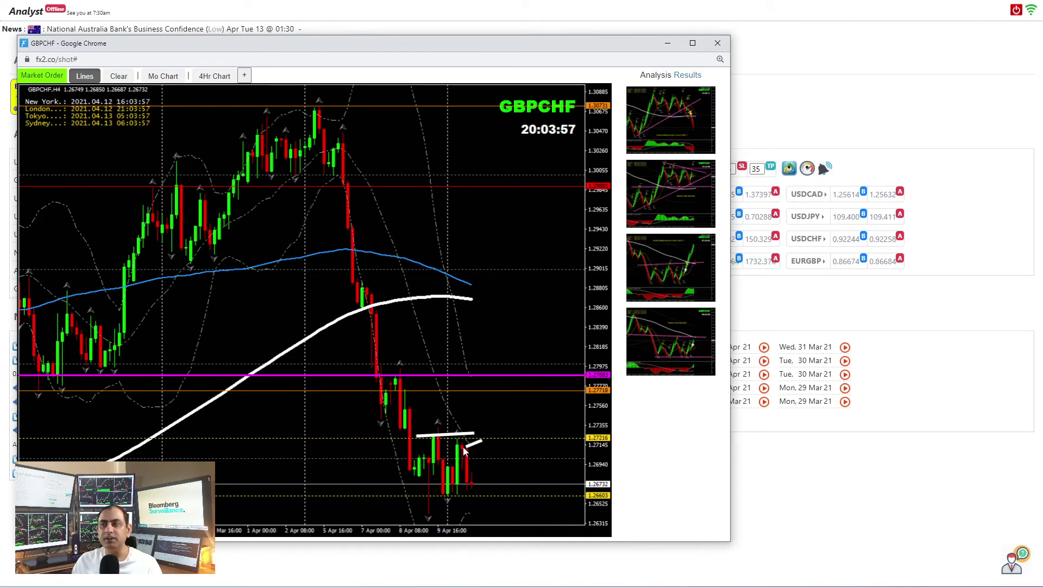
left_click_drag(464, 447, 472, 488)
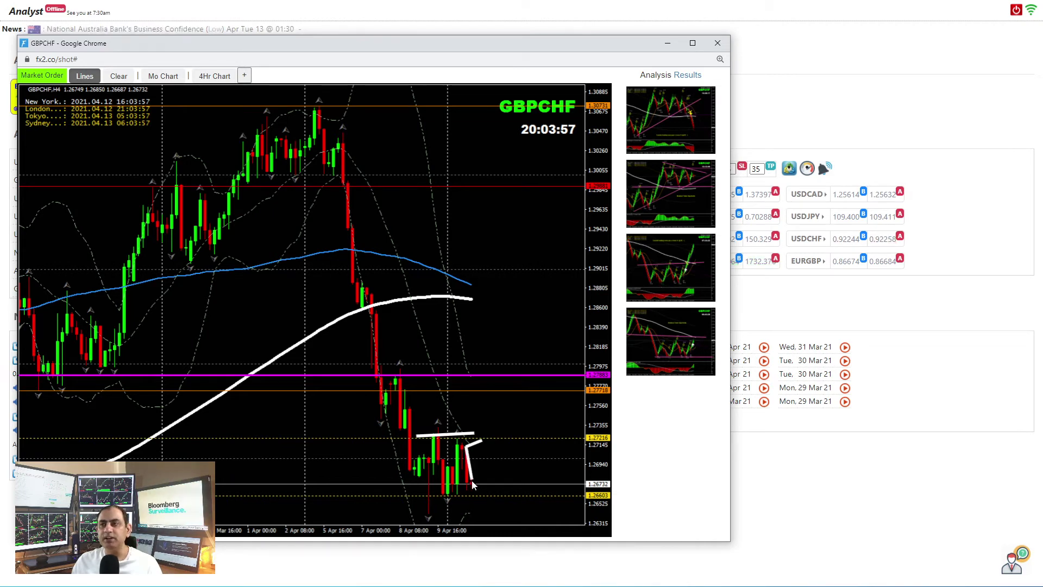
left_click(717, 43)
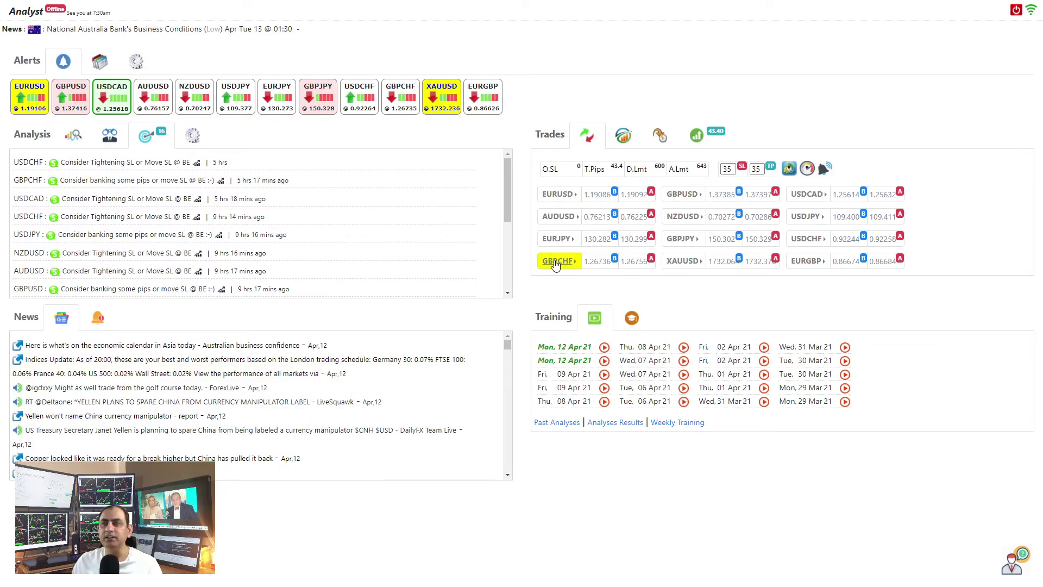
Scroll the Analysis list and open EURJPY's 'Pullback Short Opportunity' analysis update
left_click_drag(508, 174, 521, 266)
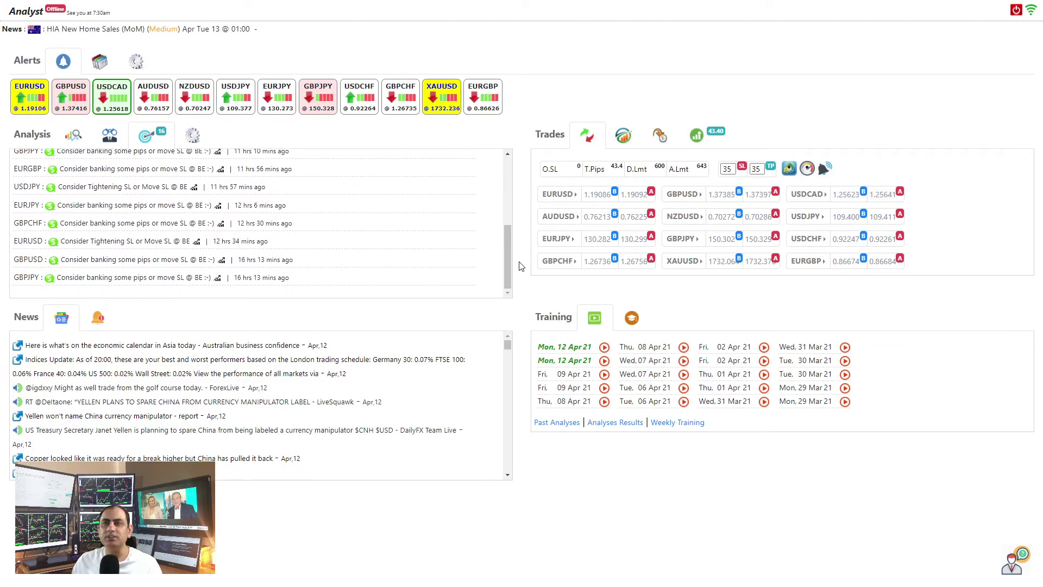
left_click(217, 206)
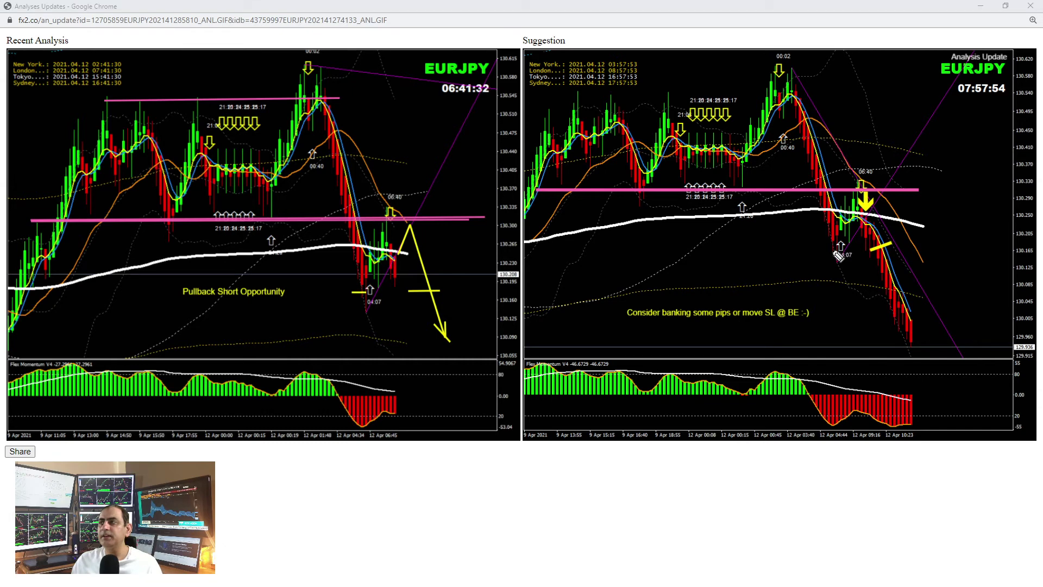
Mark the 04:07 swing level, latest low and banking-pips note in yellow, clear them, and close the update
left_click_drag(833, 250, 887, 251)
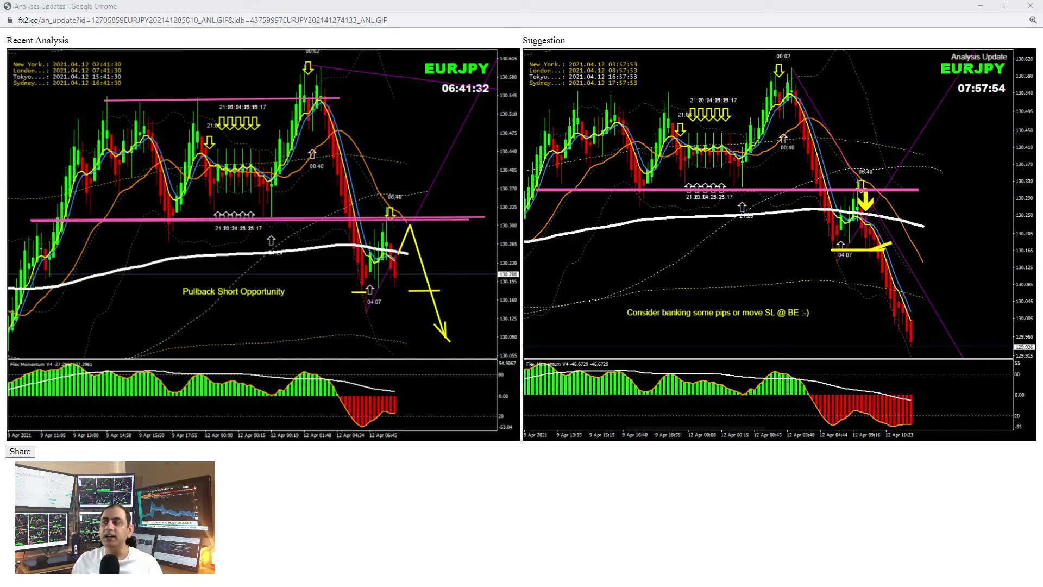
left_click_drag(875, 349, 938, 347)
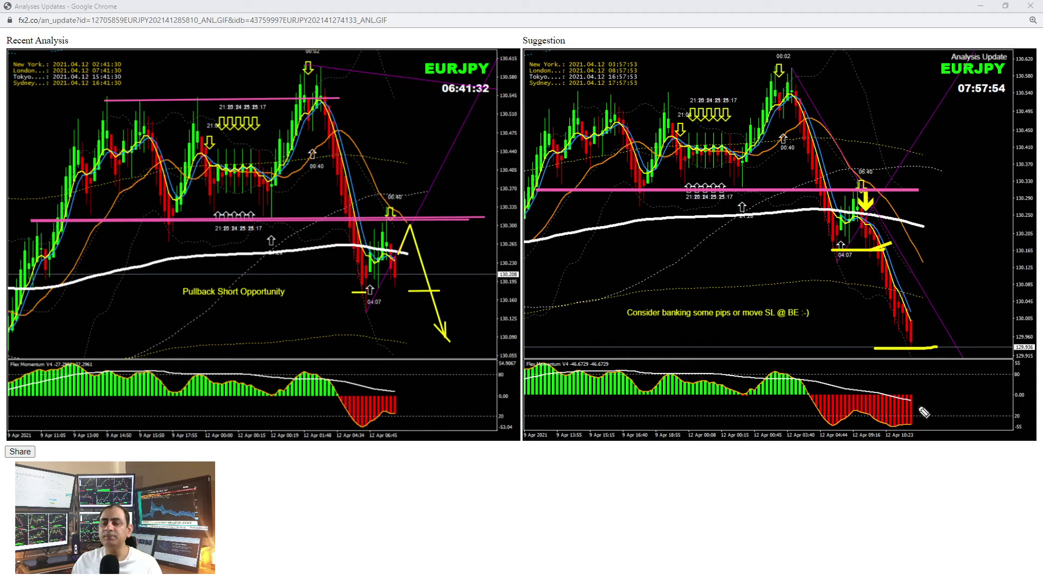
left_click_drag(625, 332, 840, 329)
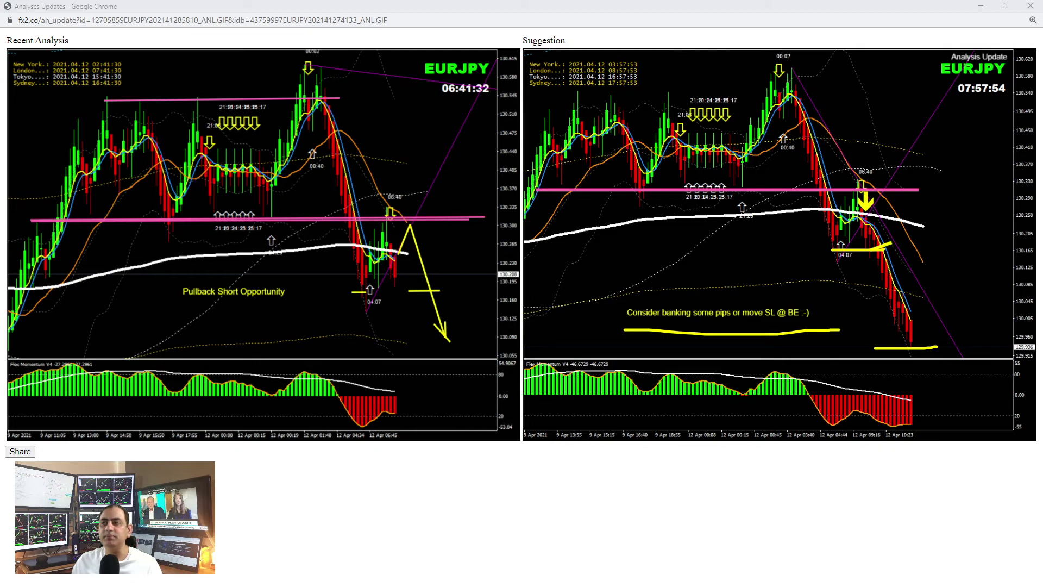
key("Escape")
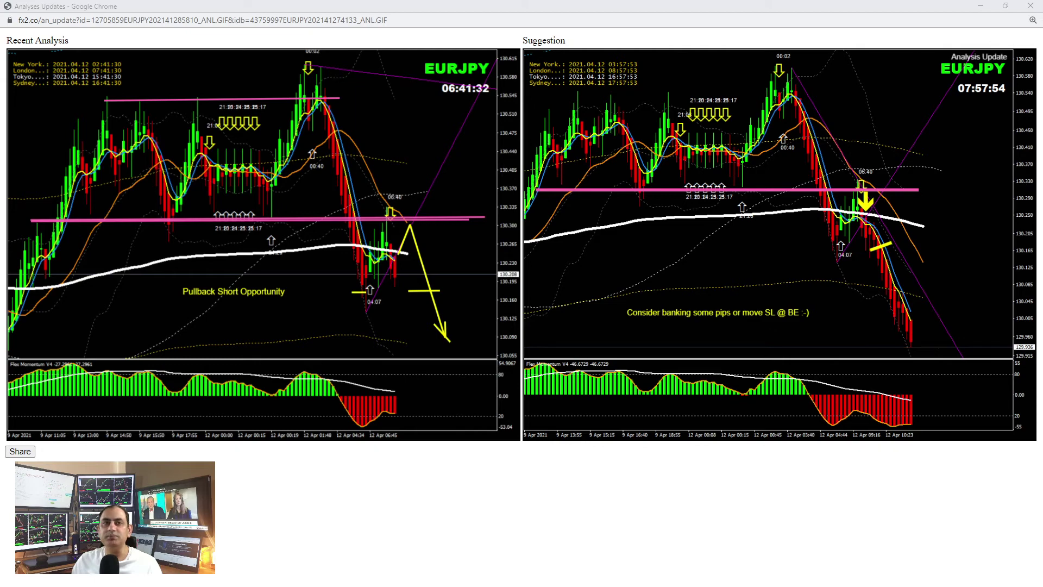
left_click(1029, 7)
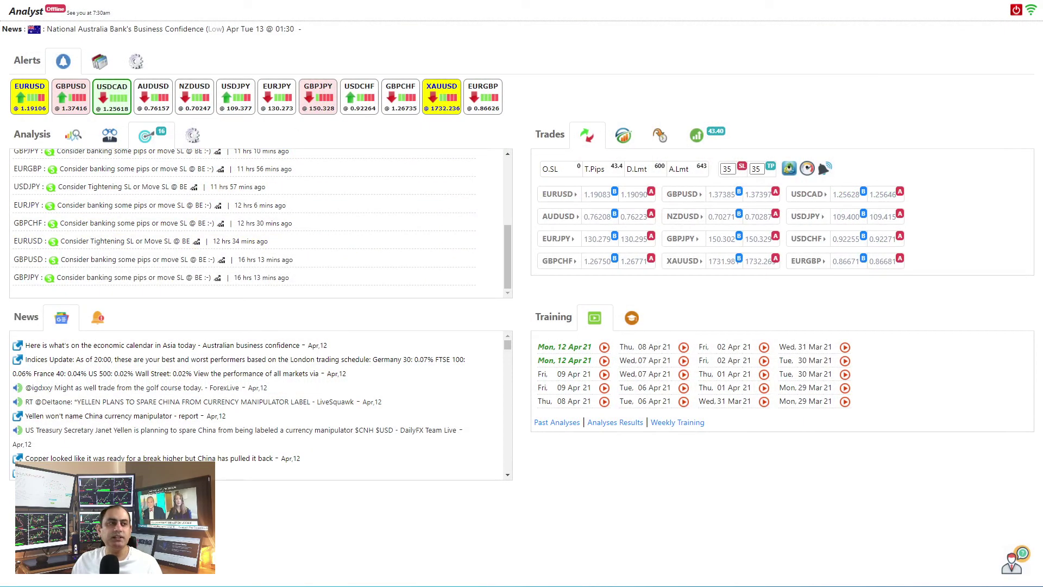